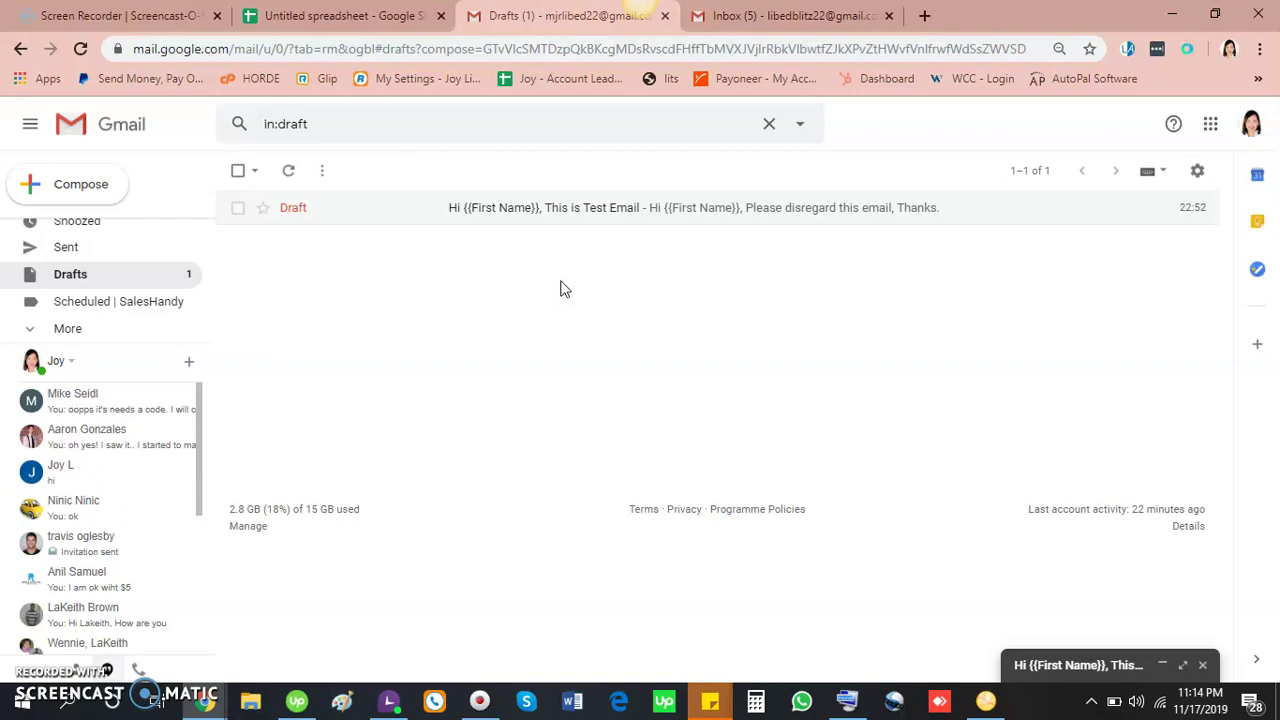
- Open the test email draft in Gmail
left_click(557, 266)
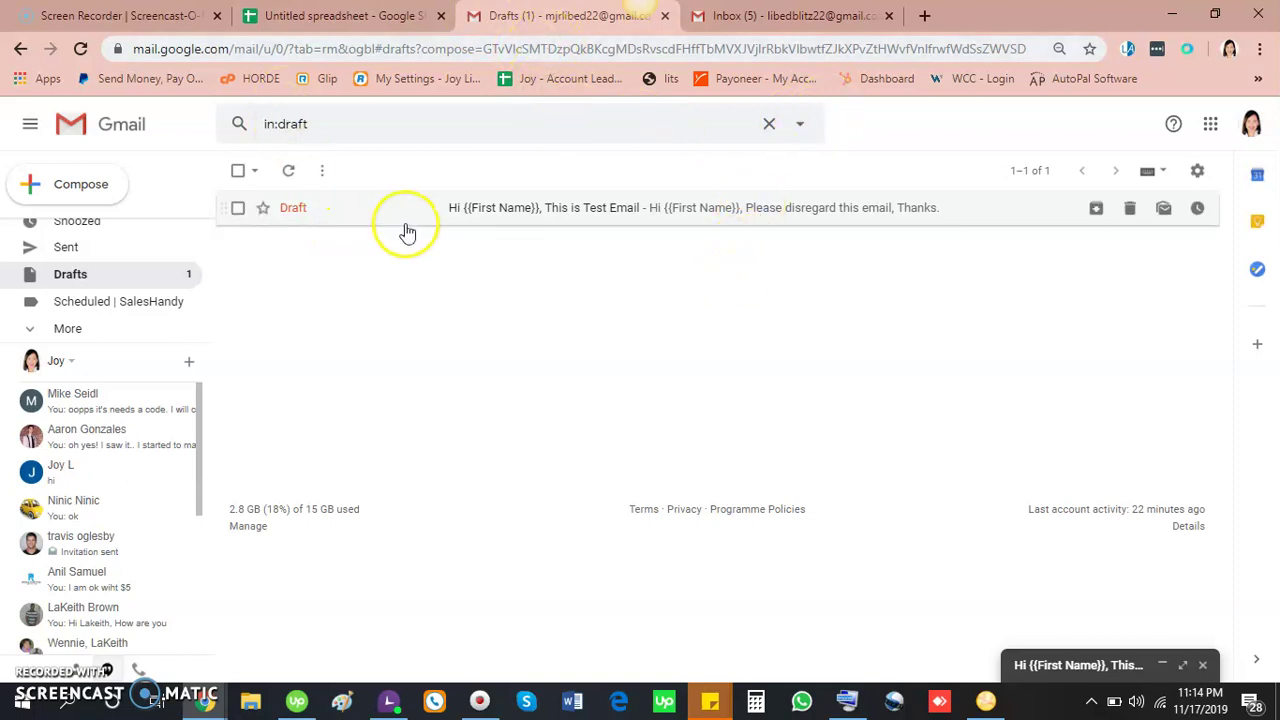
left_click(586, 218)
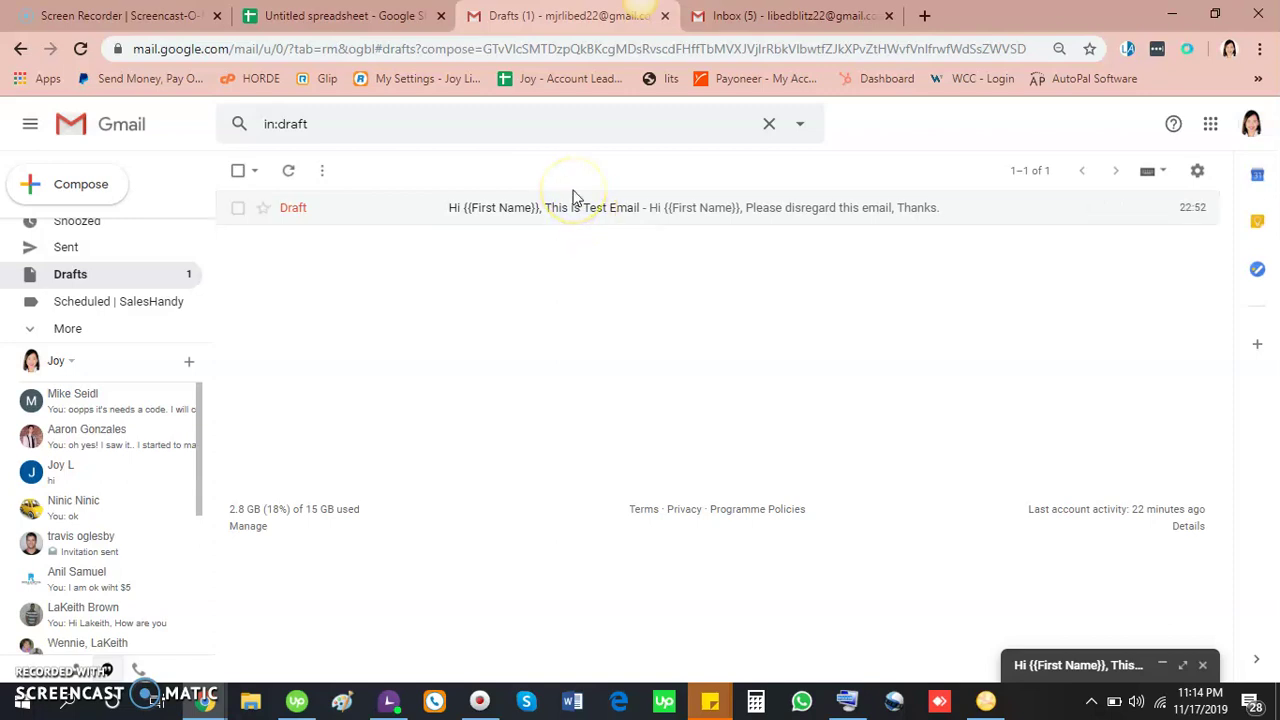
left_click(630, 208)
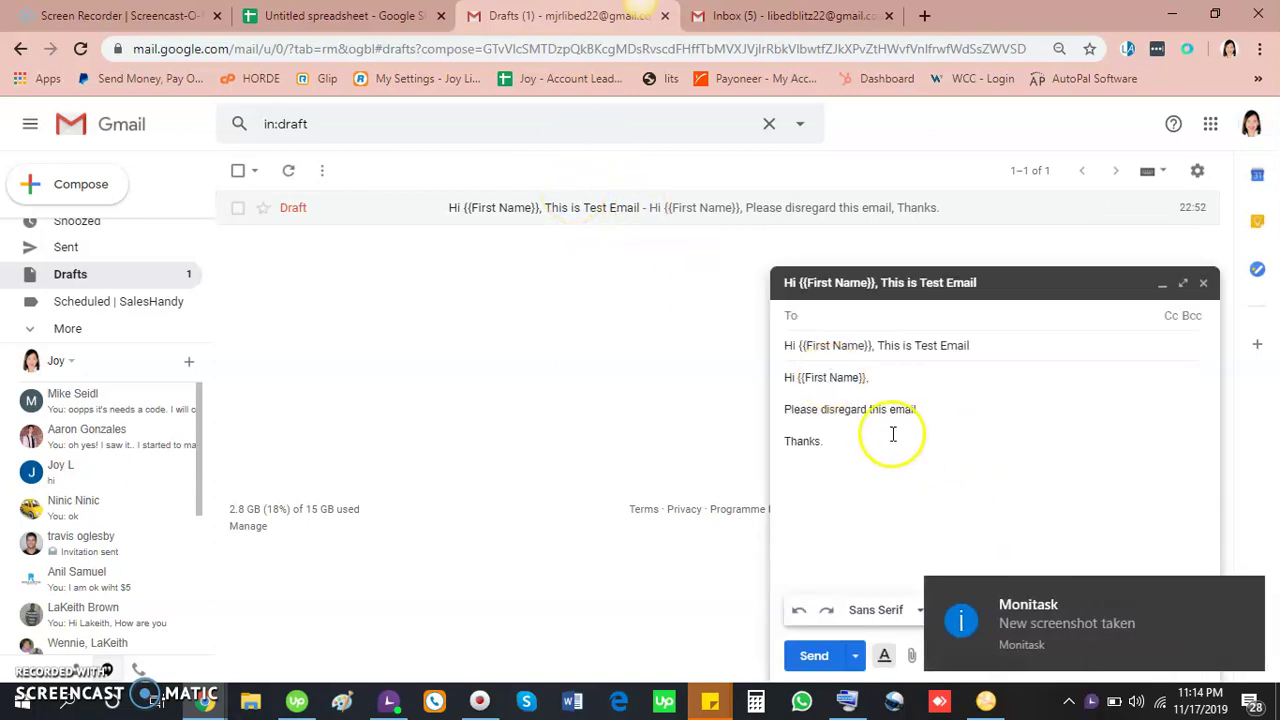
- Select the draft's body text, then switch to the Untitled contact spreadsheet
left_click(789, 371)
left_click(844, 441)
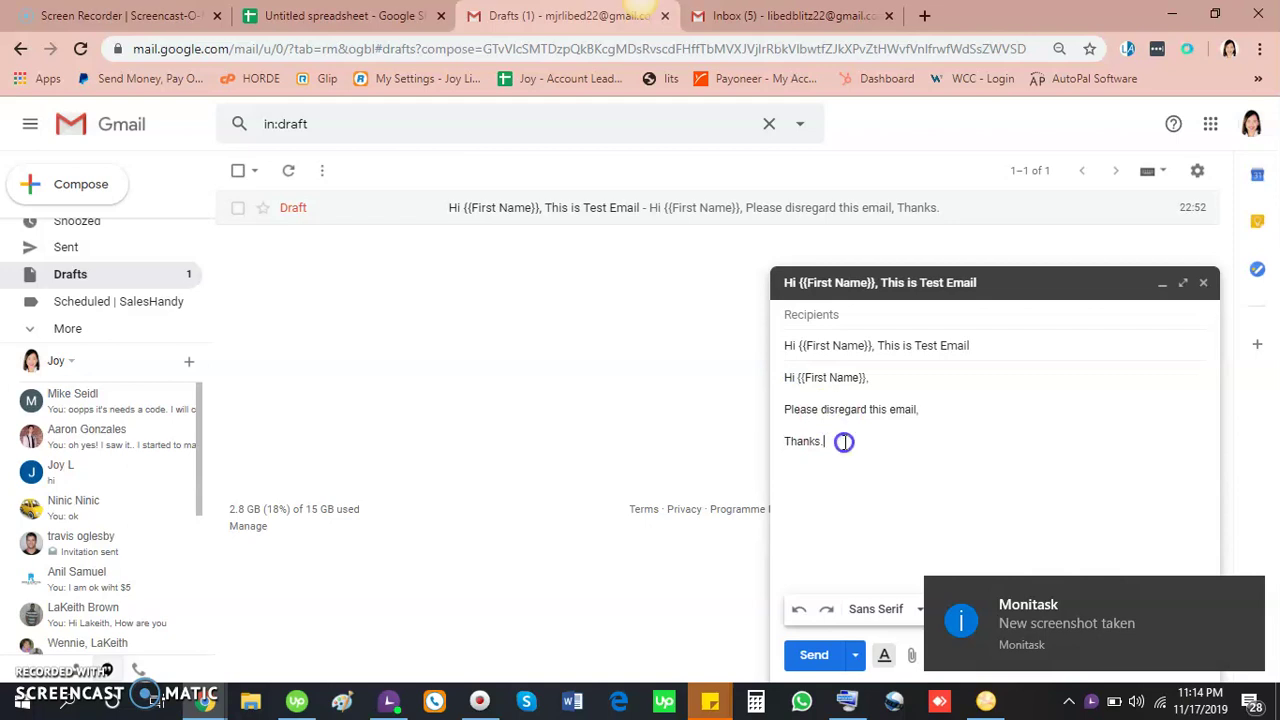
left_click_drag(844, 441, 789, 371)
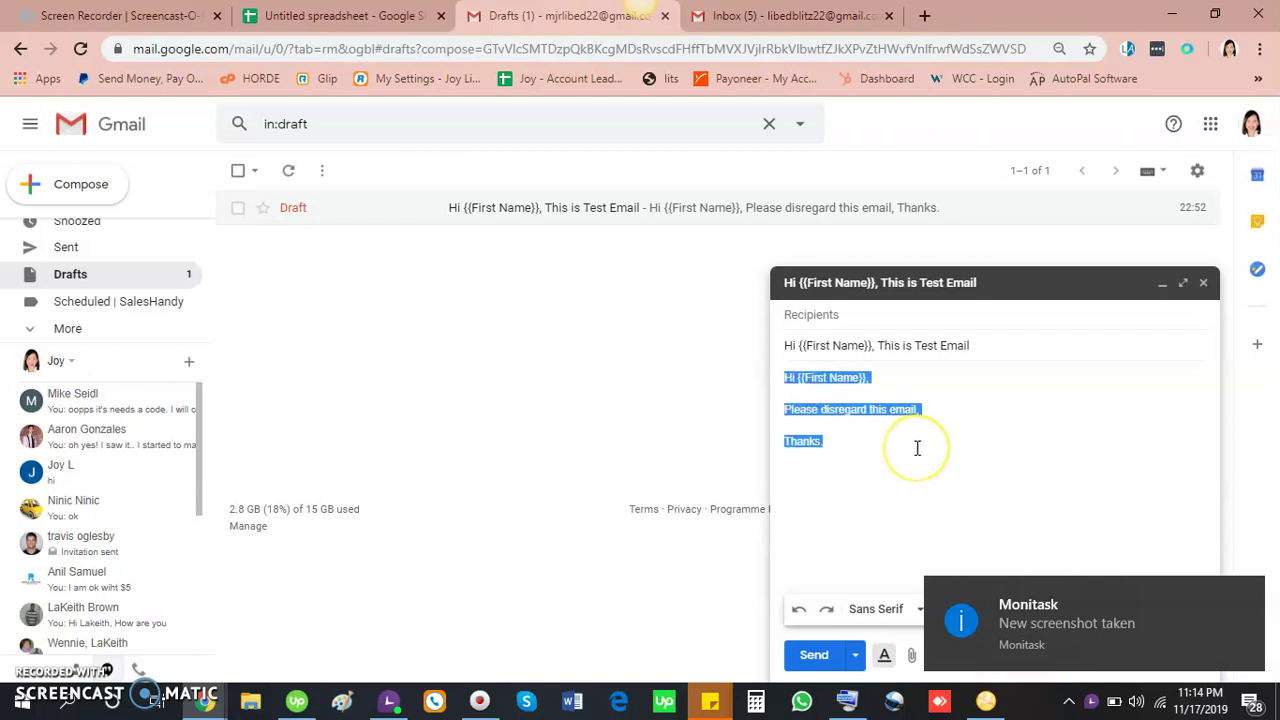
left_click(340, 15)
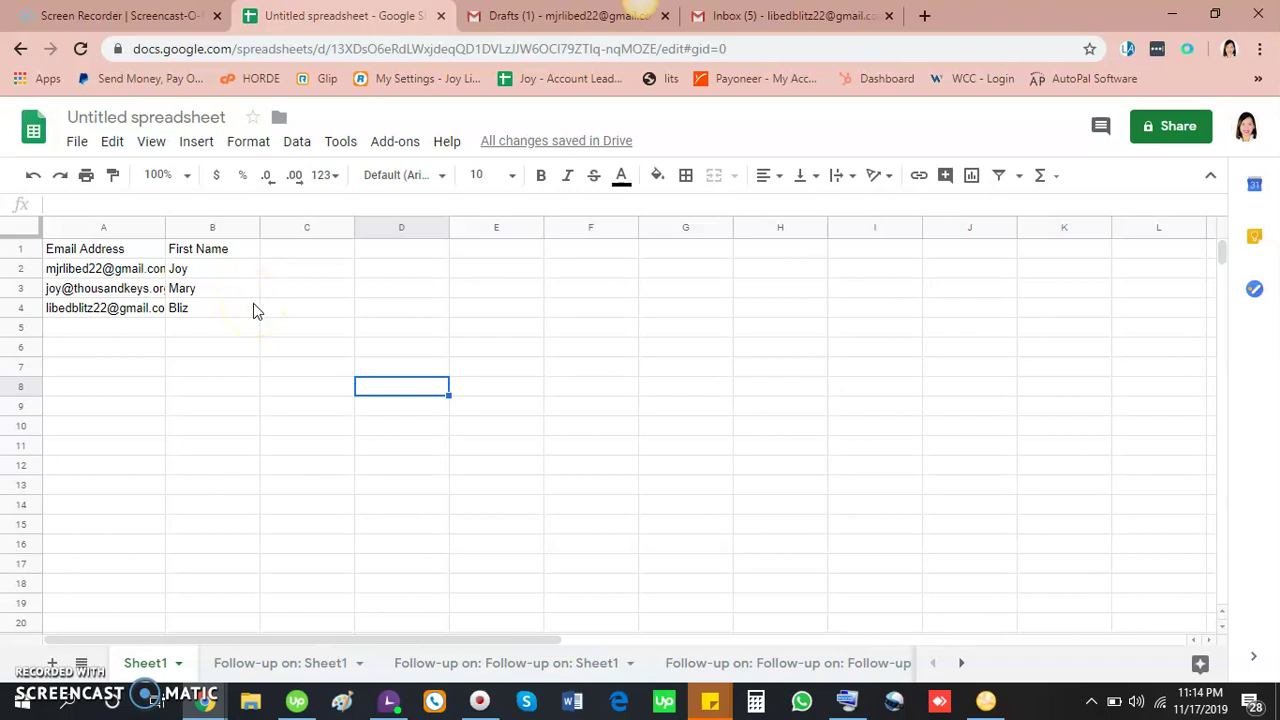
- Select the First Name column and show the Yet Another Mail Merge add-on submenu
left_click(202, 222)
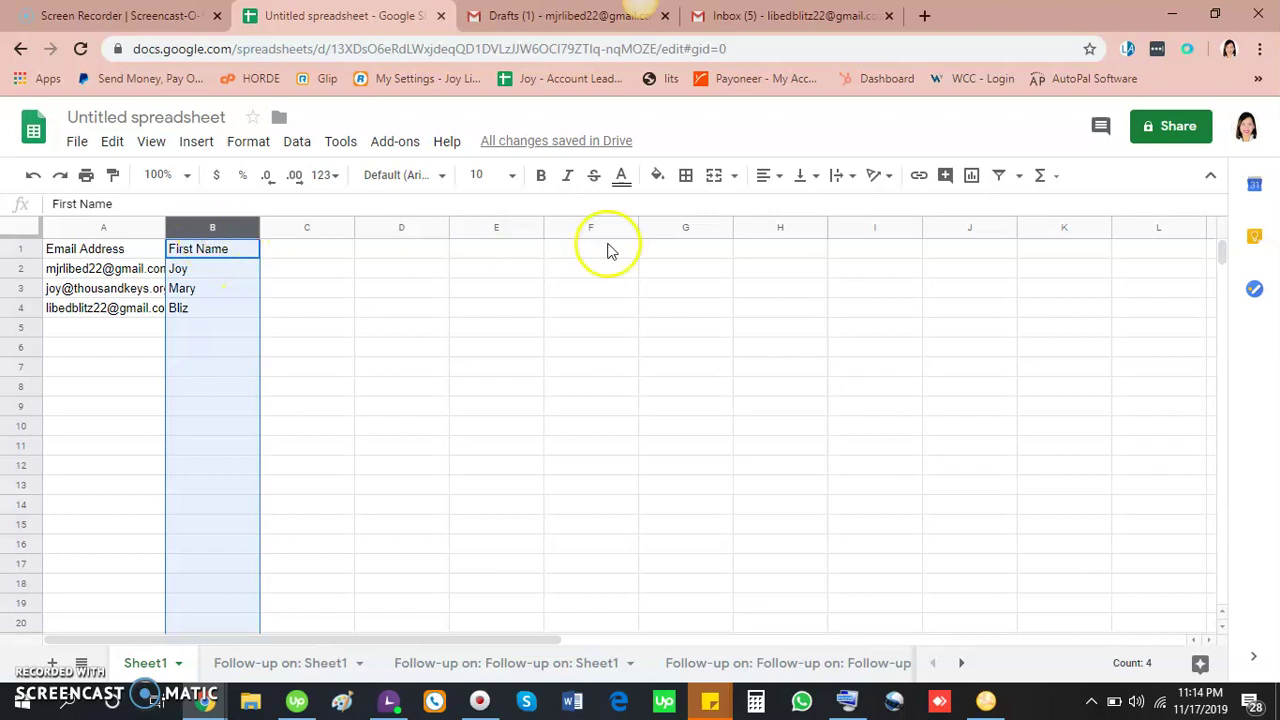
left_click(395, 141)
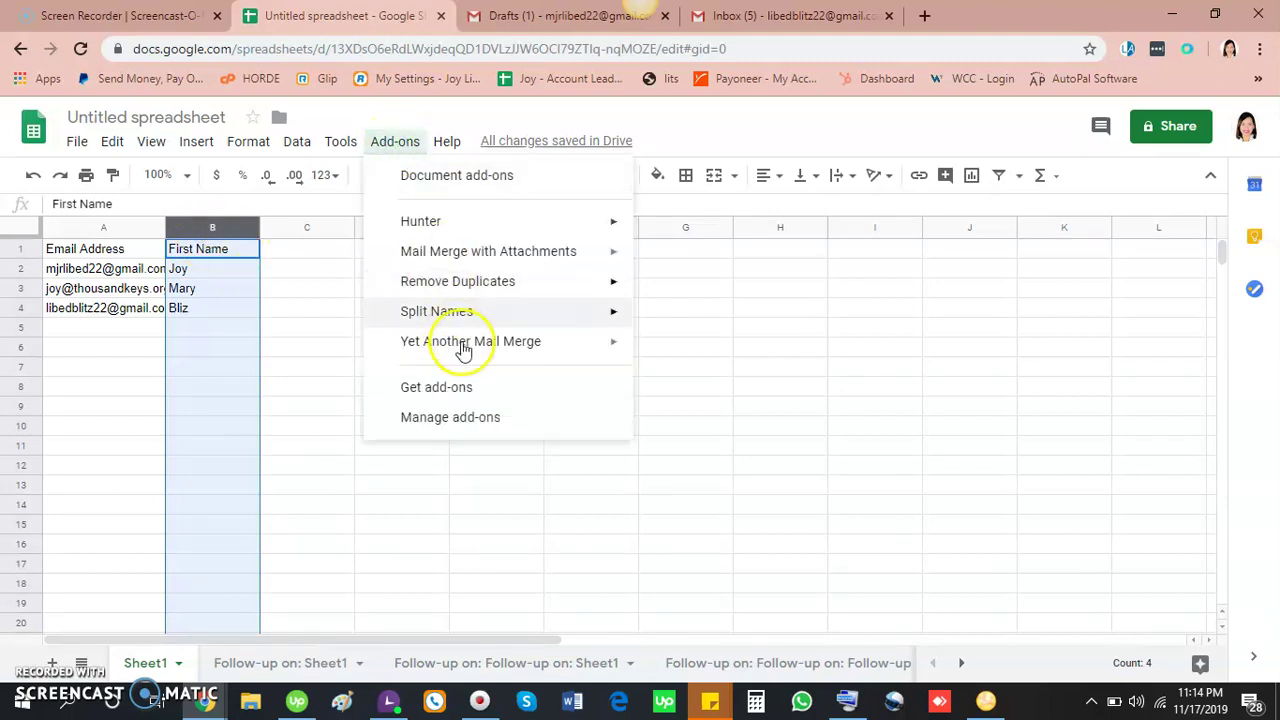
mouse_move(467, 355)
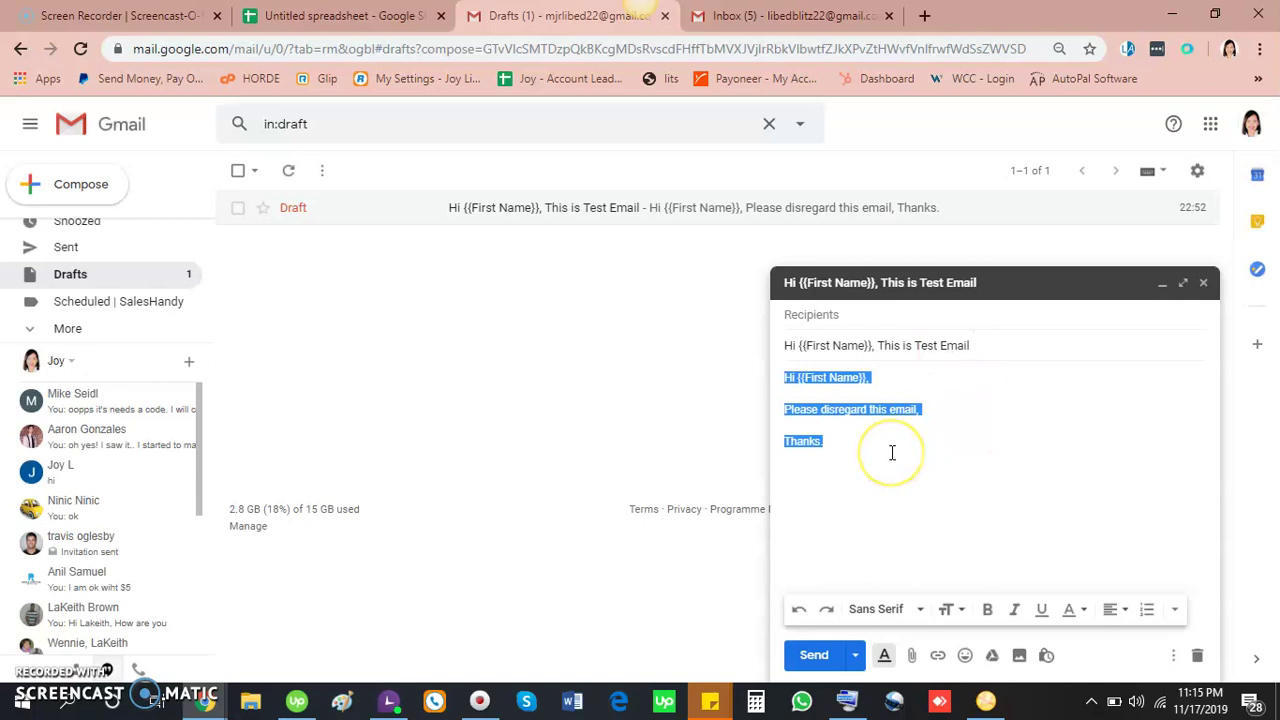
- Highlight the {{First Name}} placeholders in the greeting and subject, then minimize the draft
left_click_drag(886, 376, 797, 377)
left_click_drag(873, 345, 886, 377)
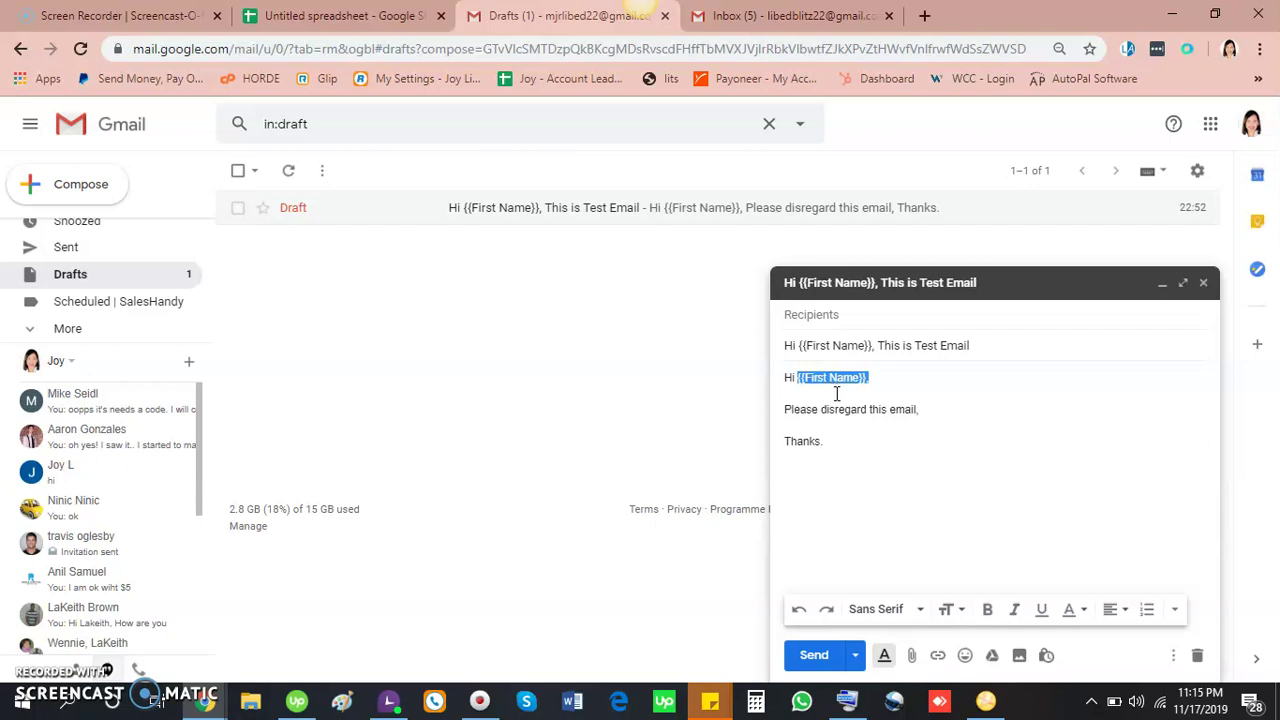
left_click(1162, 284)
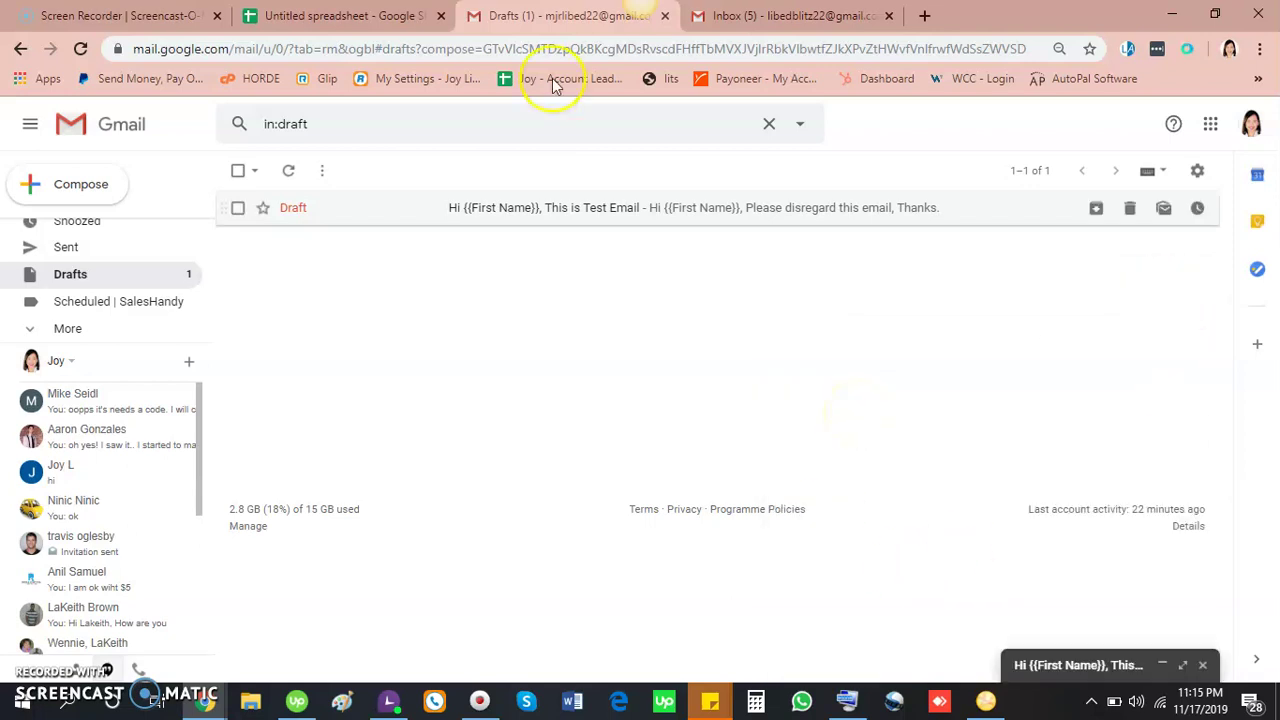
- Back in the contact spreadsheet, clear the column selection and bring up the Add-ons list
left_click(330, 16)
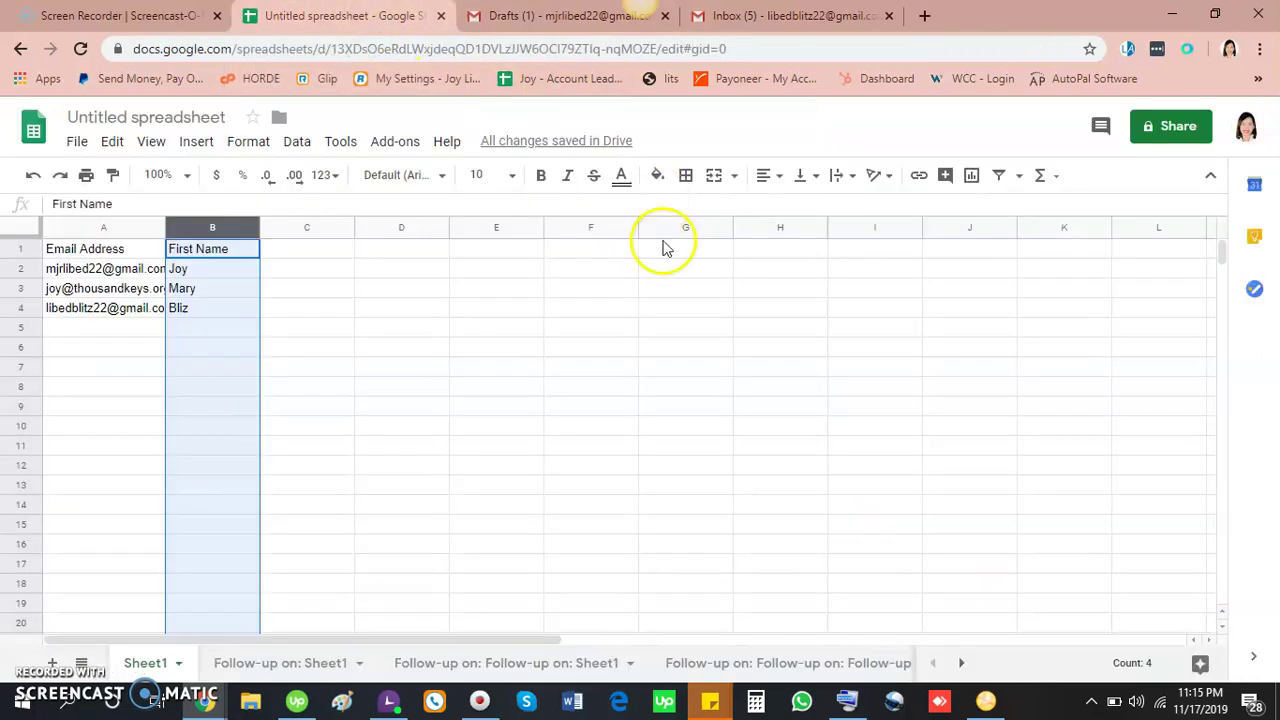
left_click(690, 332)
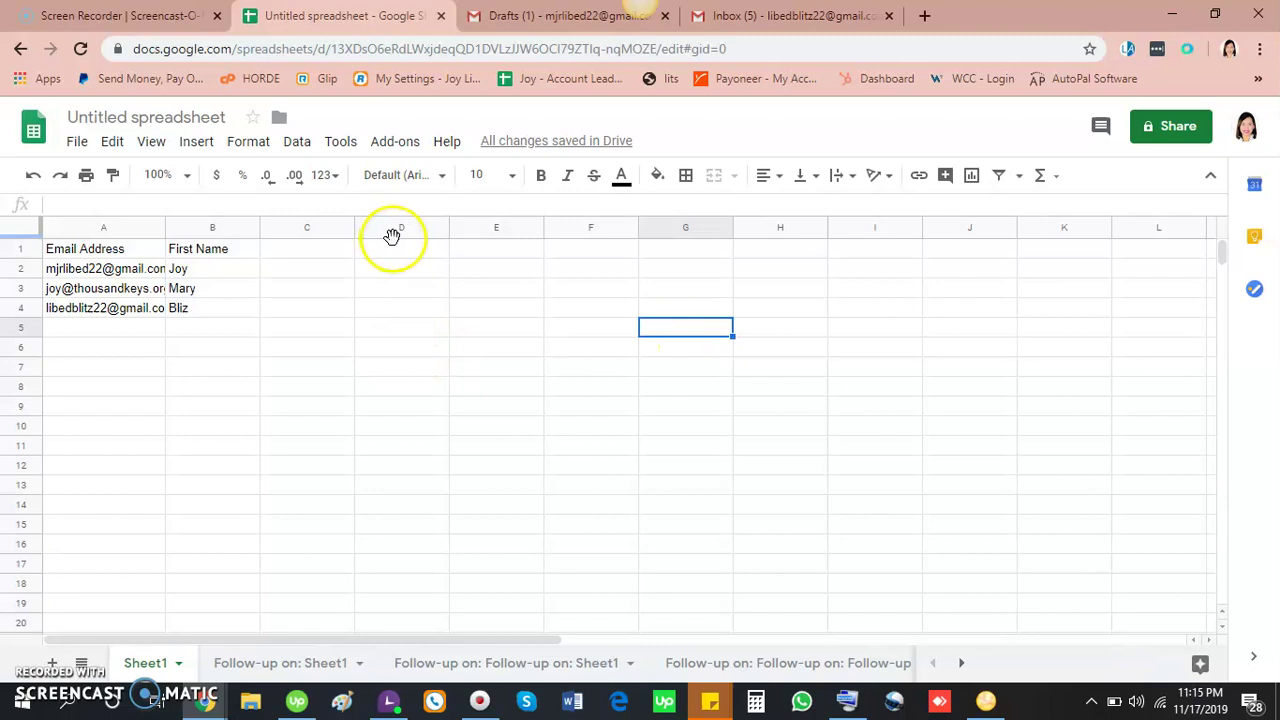
left_click(398, 143)
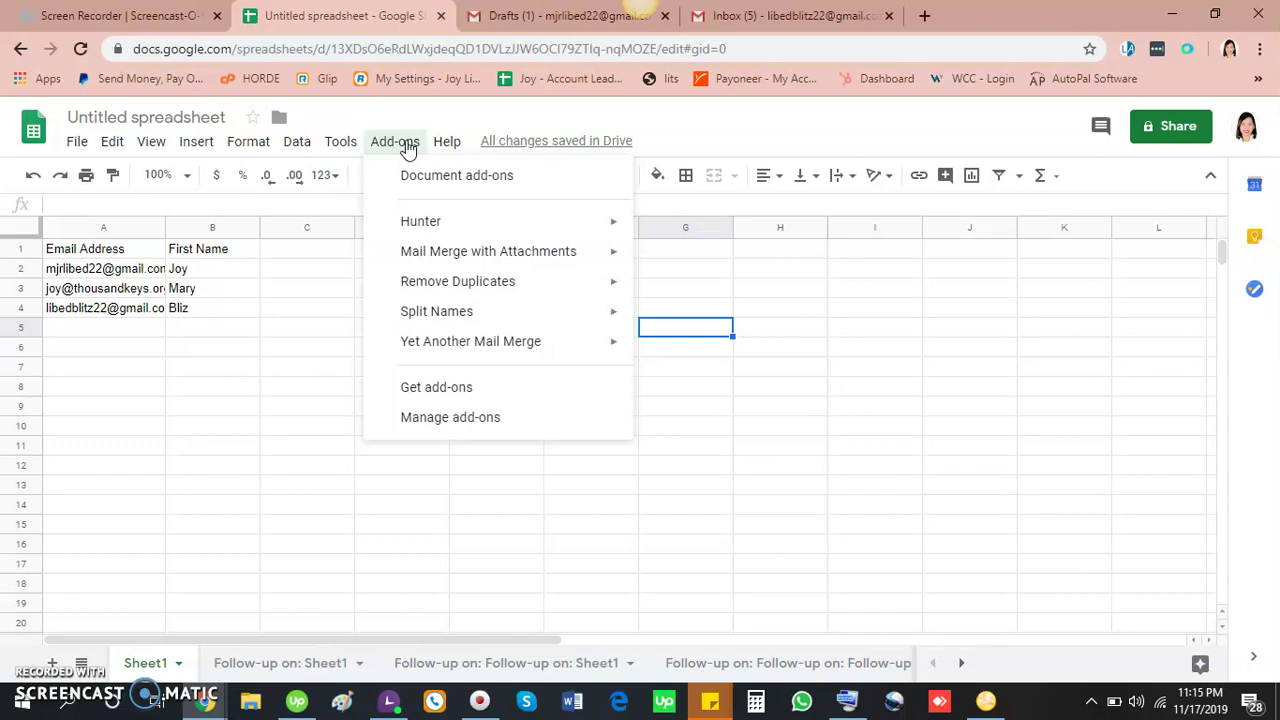
left_click(727, 468)
left_click(395, 145)
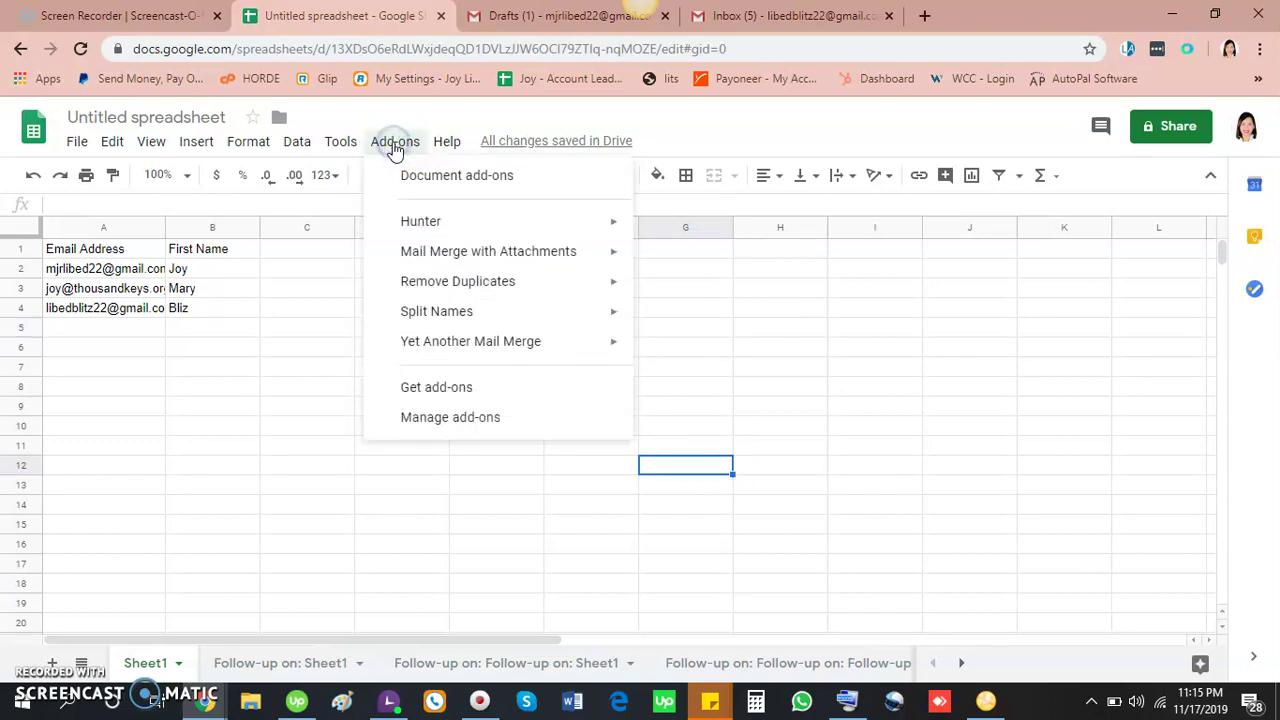
- Search the add-on marketplace for 'mail mer' and open the Yet Another Mail Merge listing
left_click(463, 389)
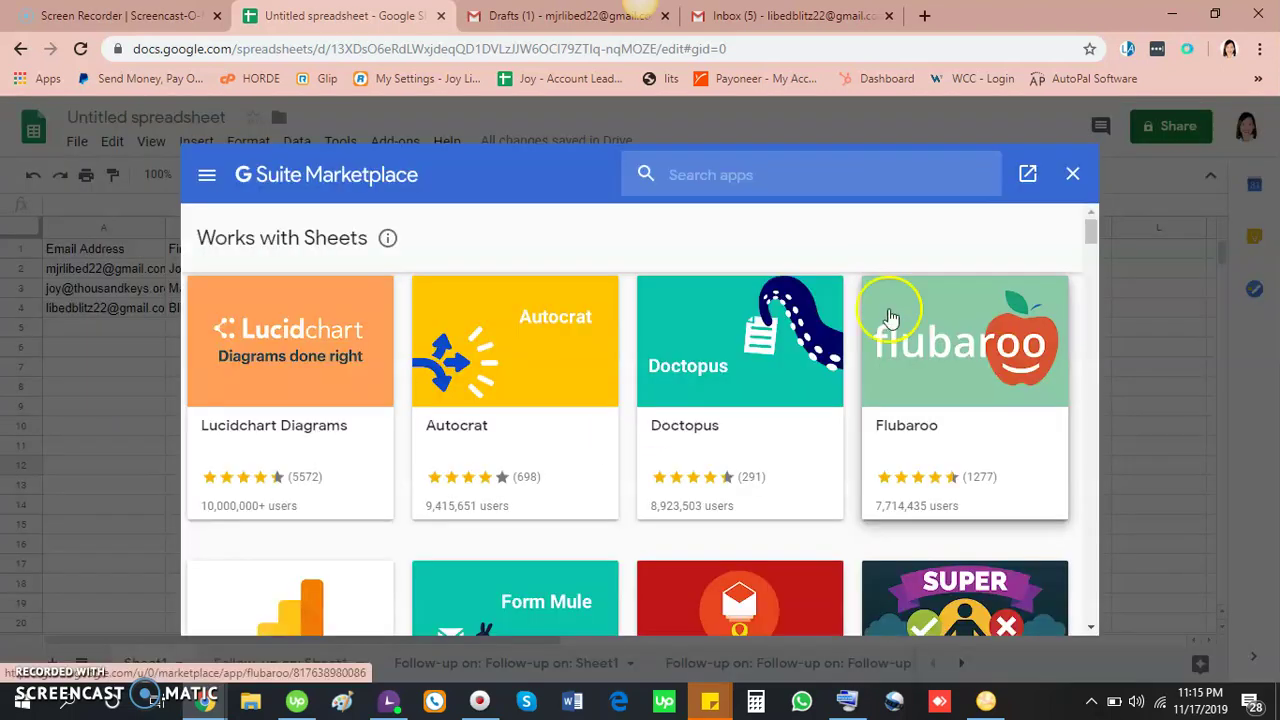
left_click(777, 177)
type("m")
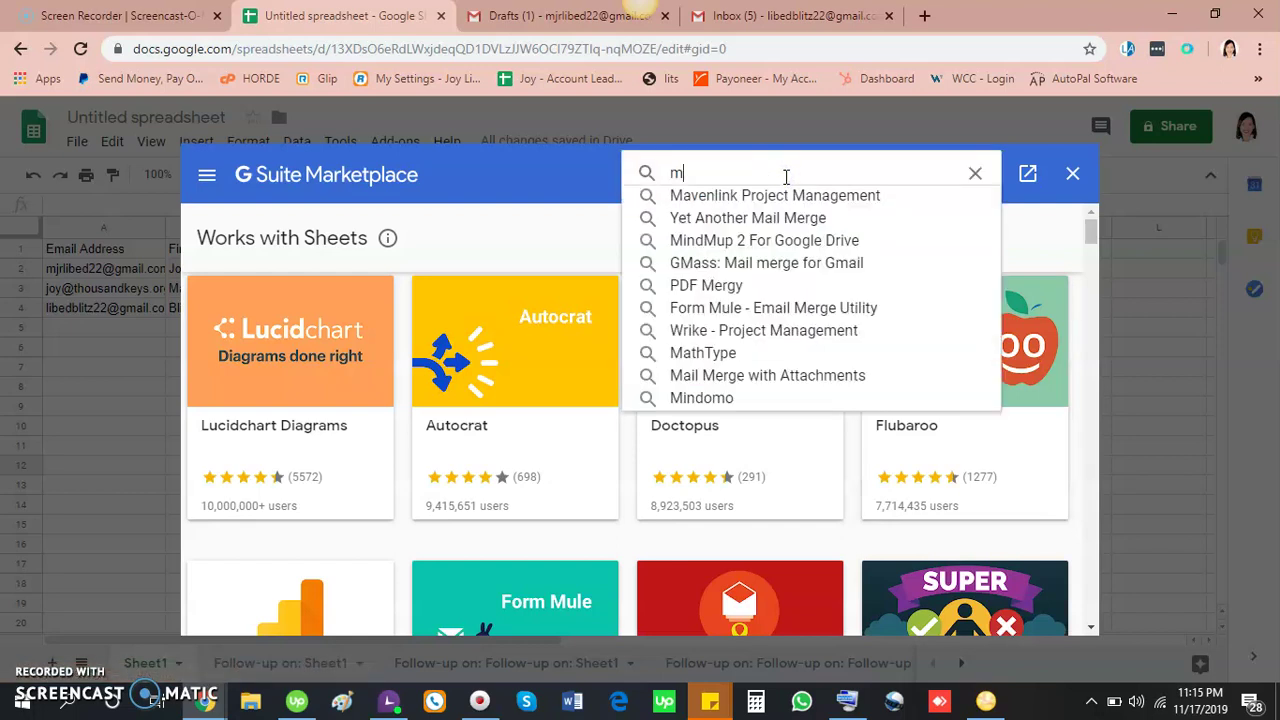
type("ail merge")
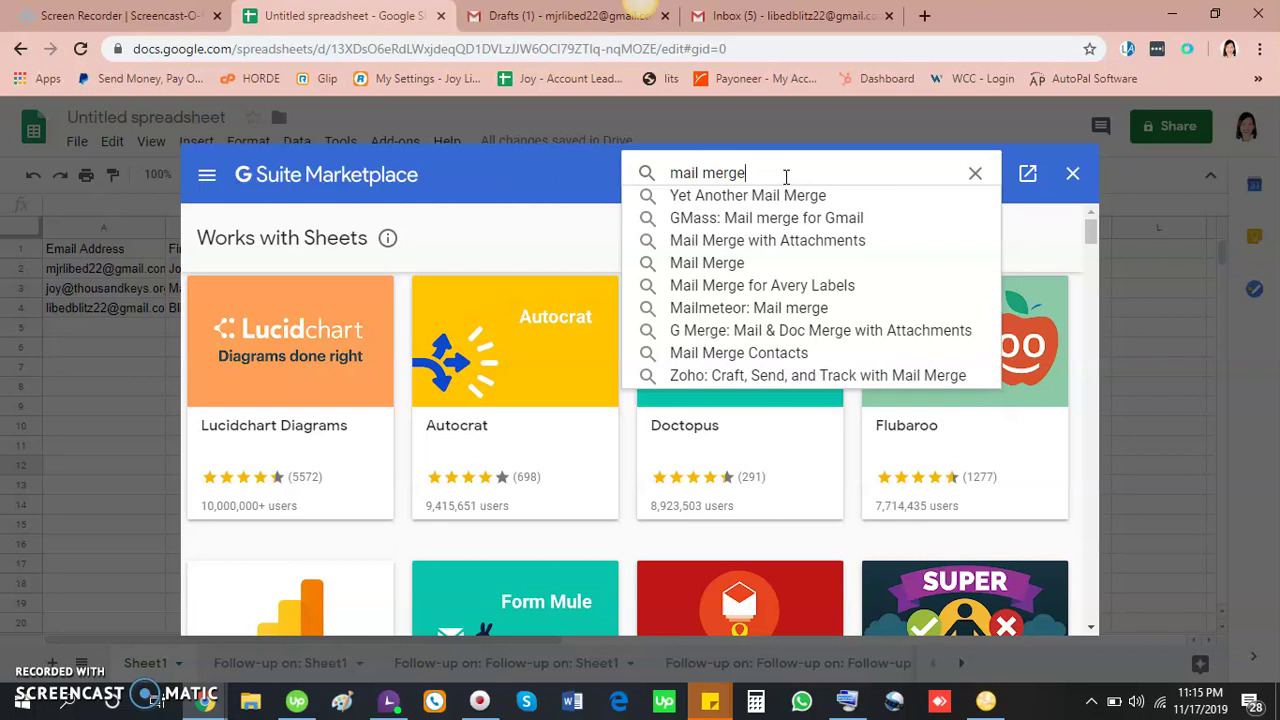
key("Return")
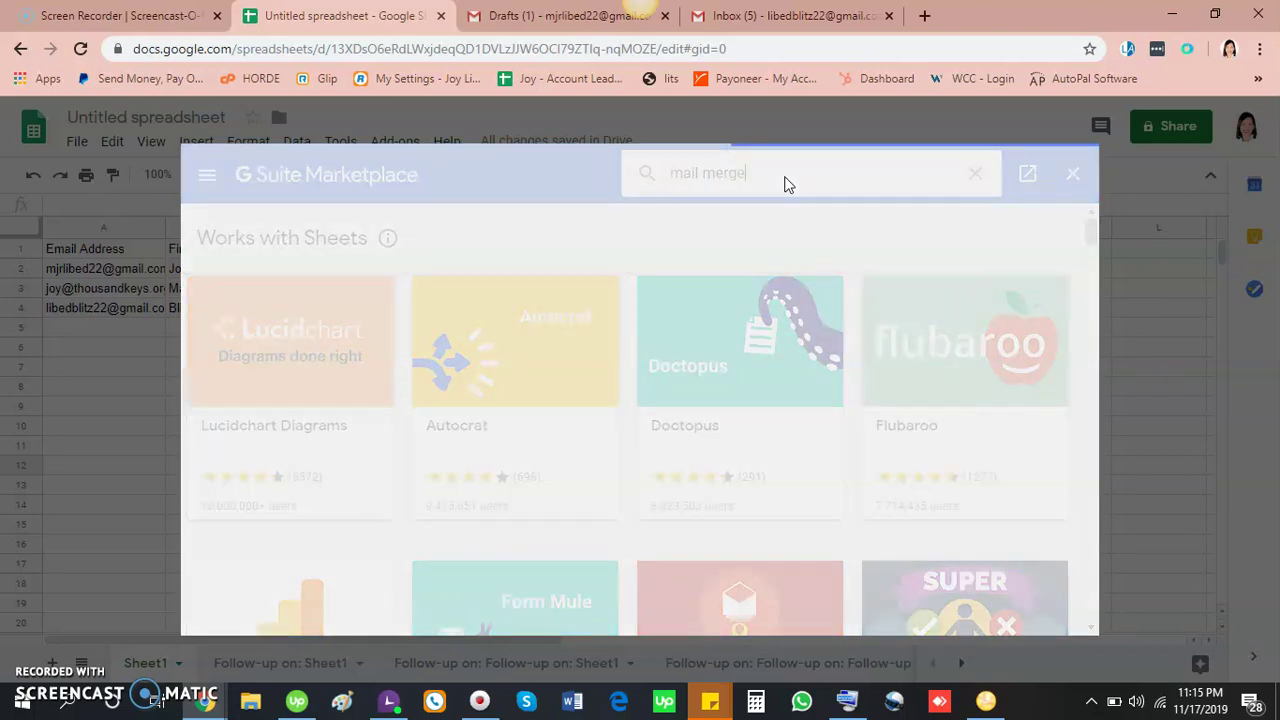
left_click(470, 208)
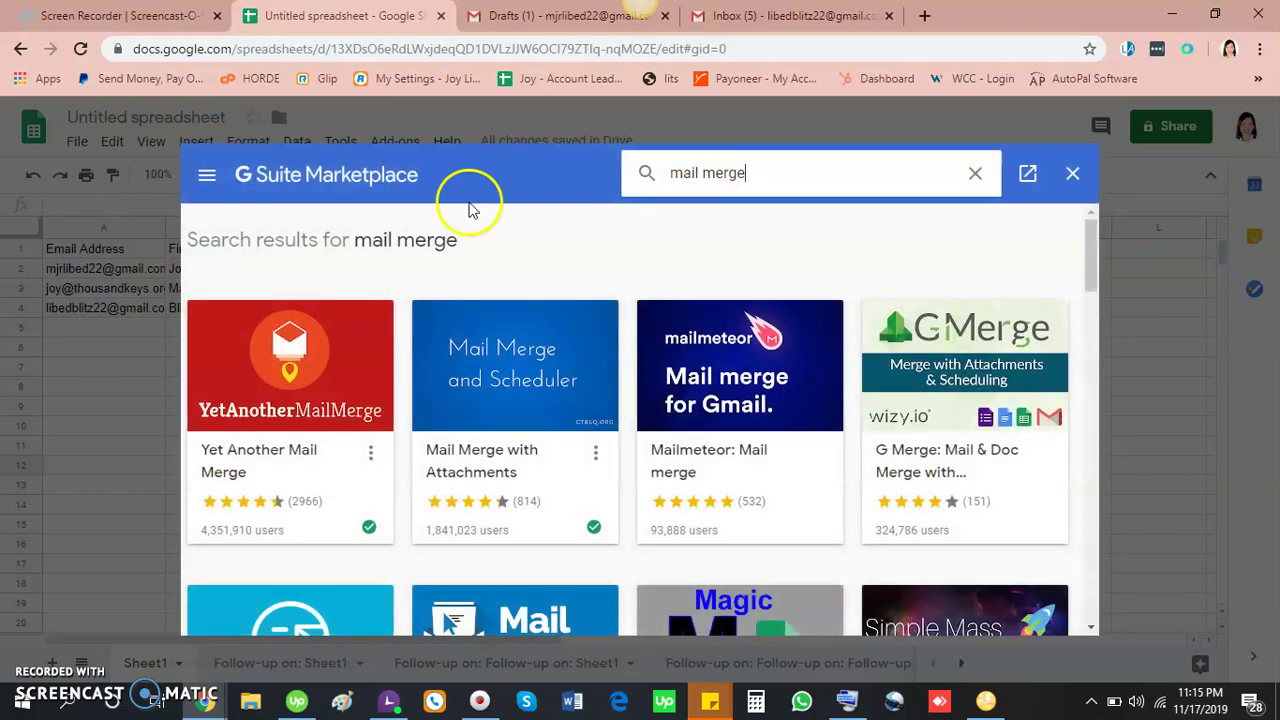
left_click(330, 410)
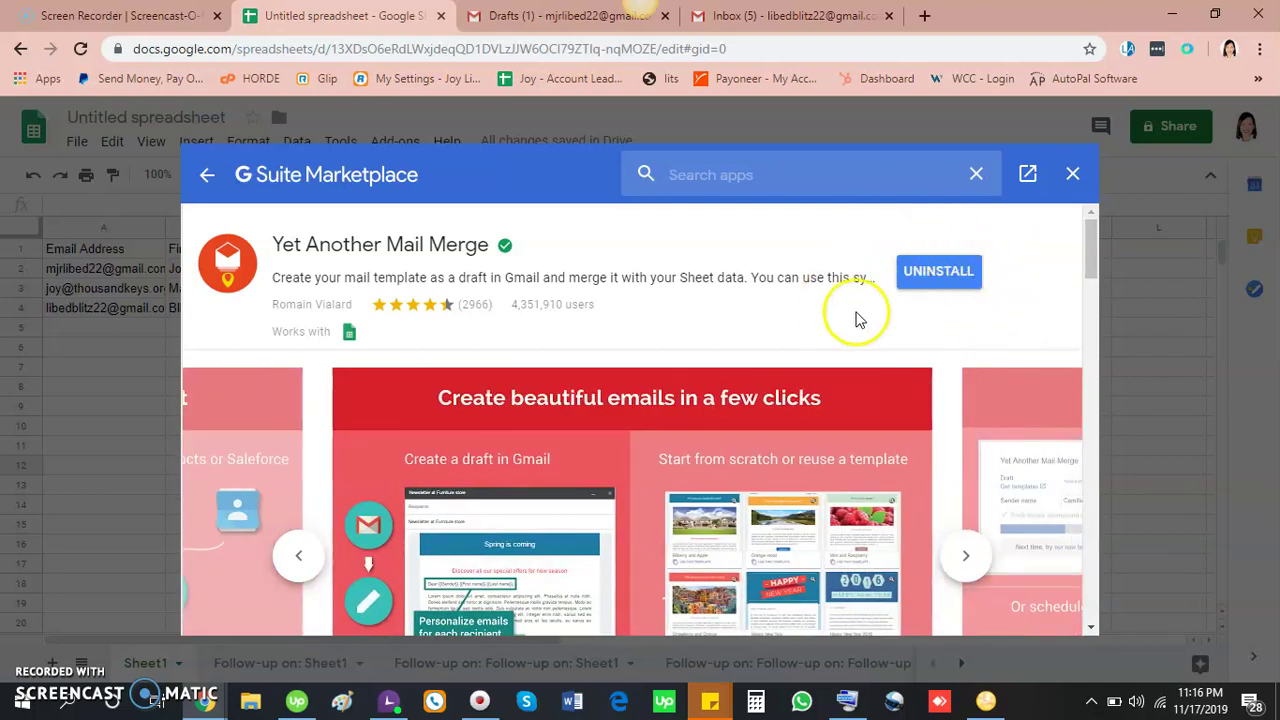
- Close the marketplace and start a new merge from Add-ons > Yet Another Mail Merge
left_click(1073, 174)
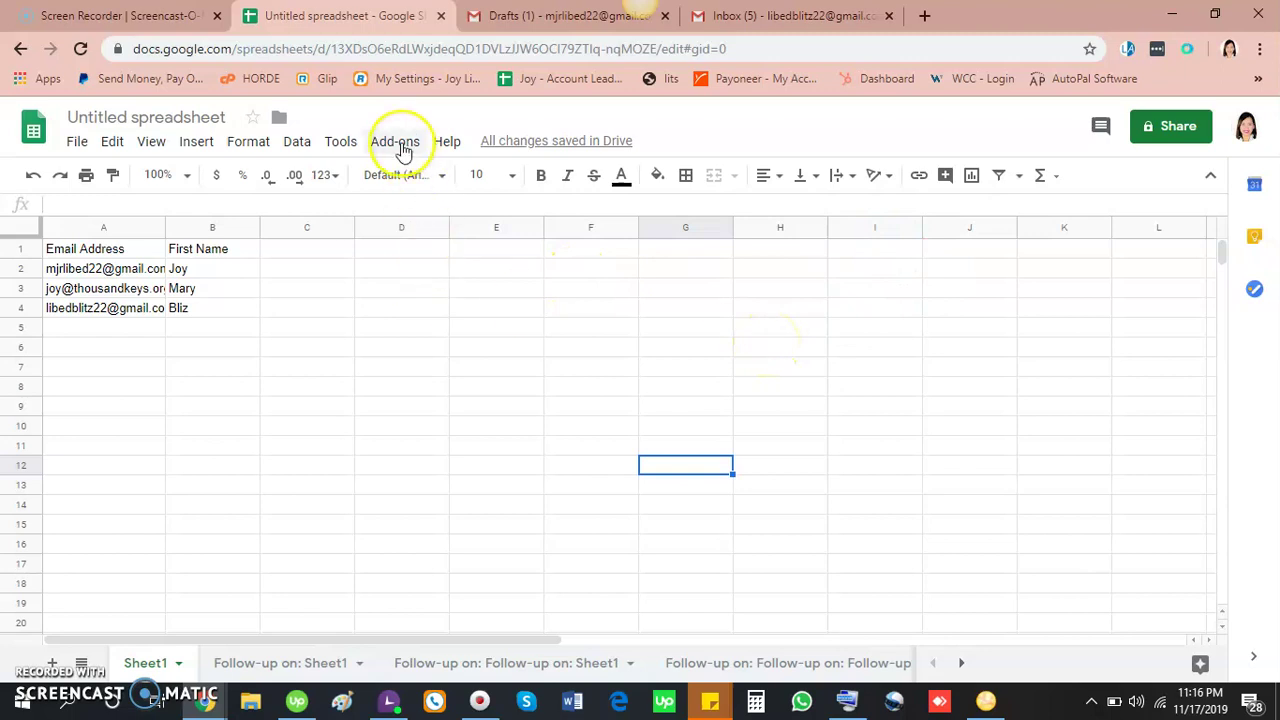
left_click(403, 150)
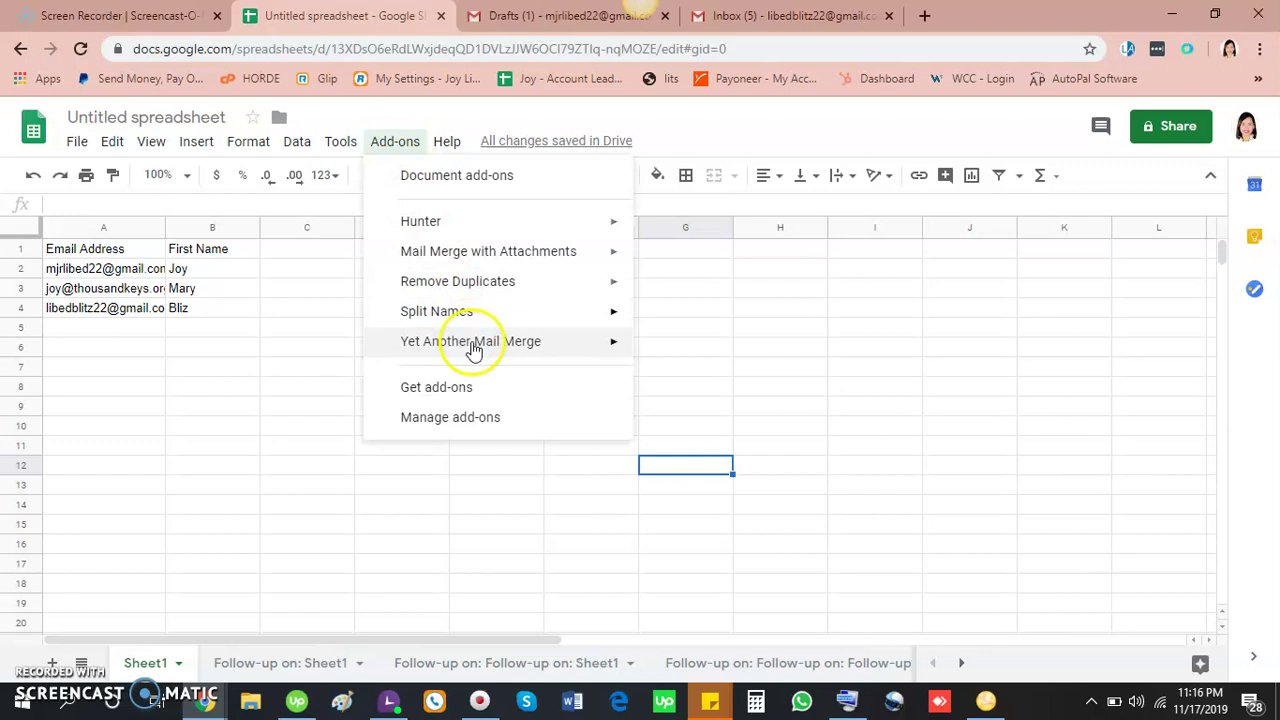
mouse_move(478, 352)
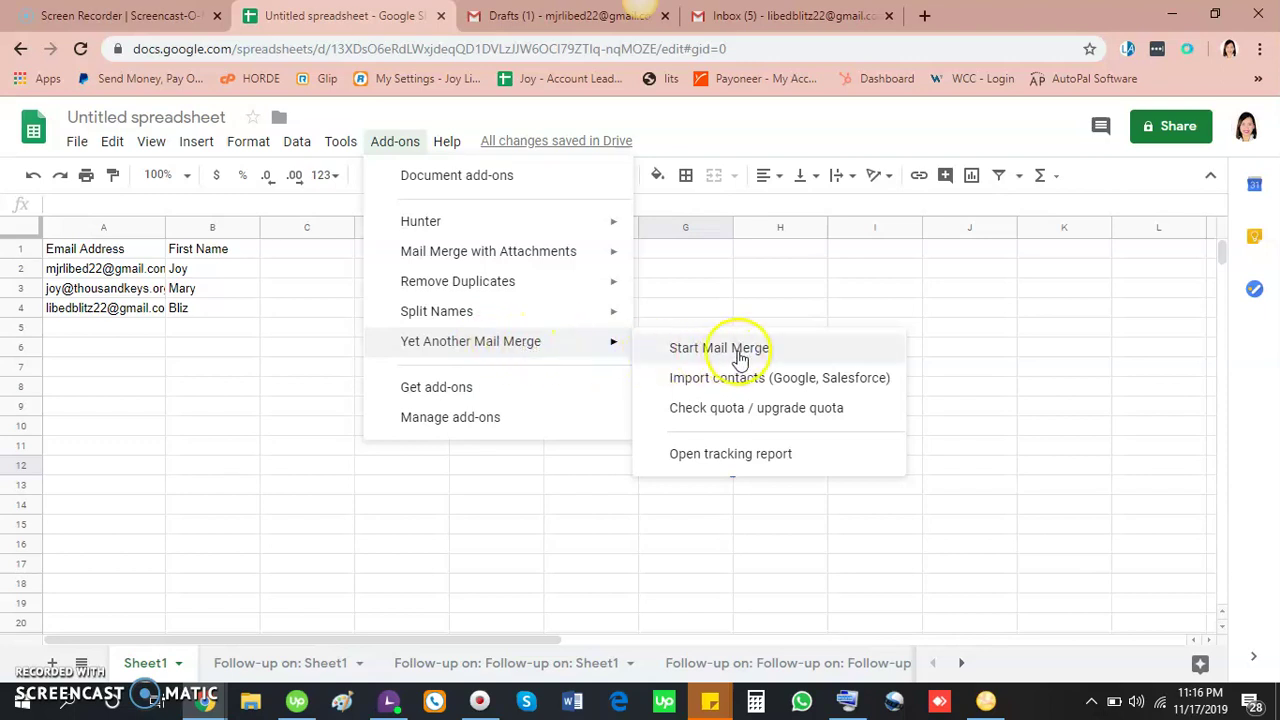
left_click(740, 355)
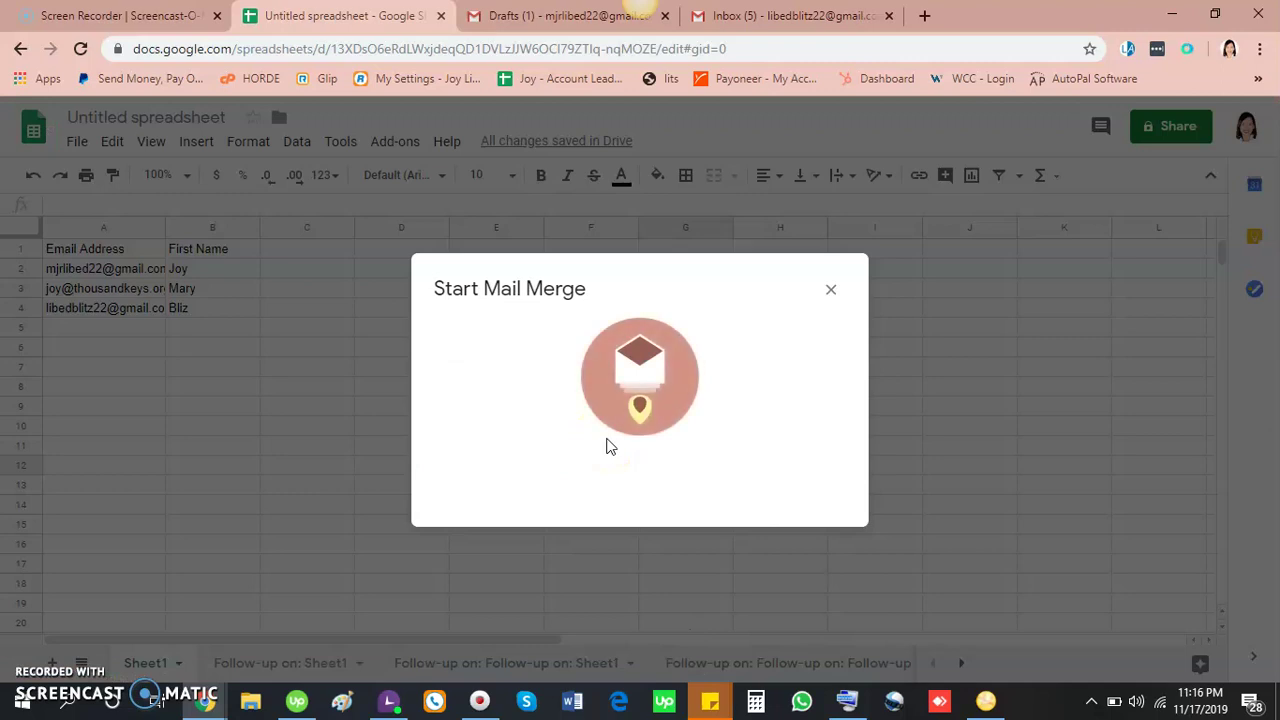
- Choose the Personal plan and continue to the mail merge settings
left_click_drag(654, 480, 691, 466)
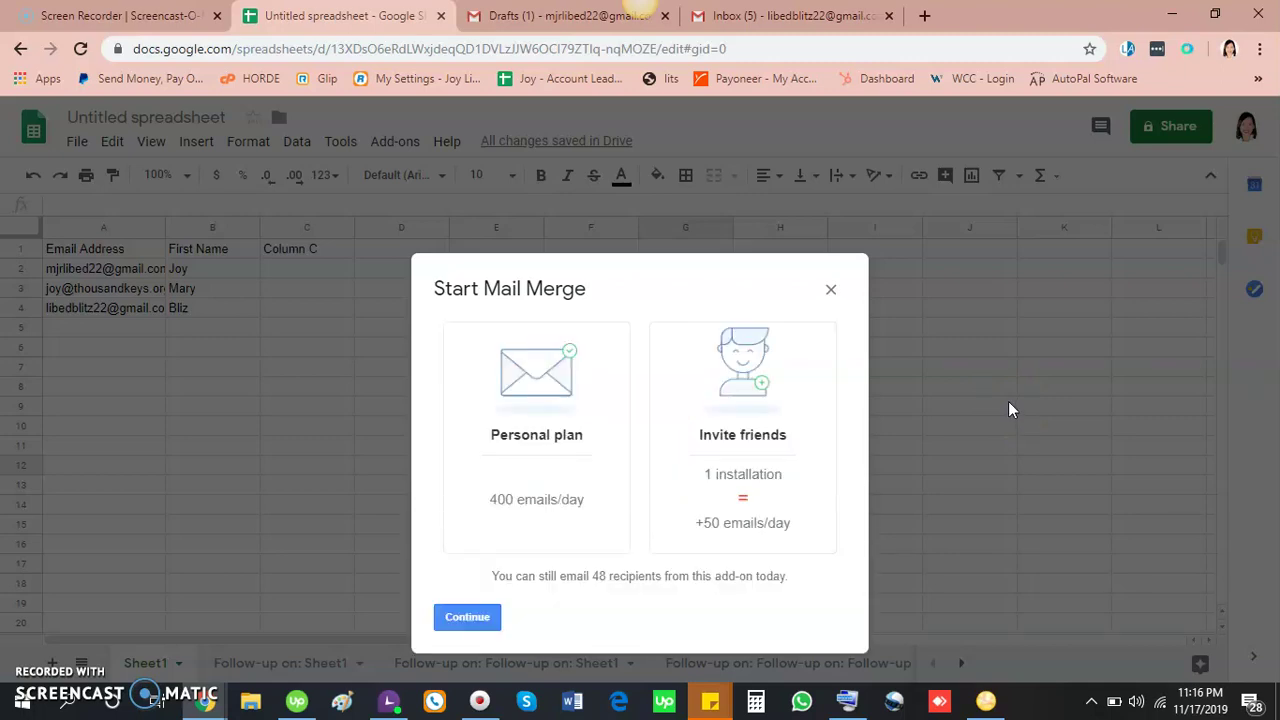
left_click(541, 462)
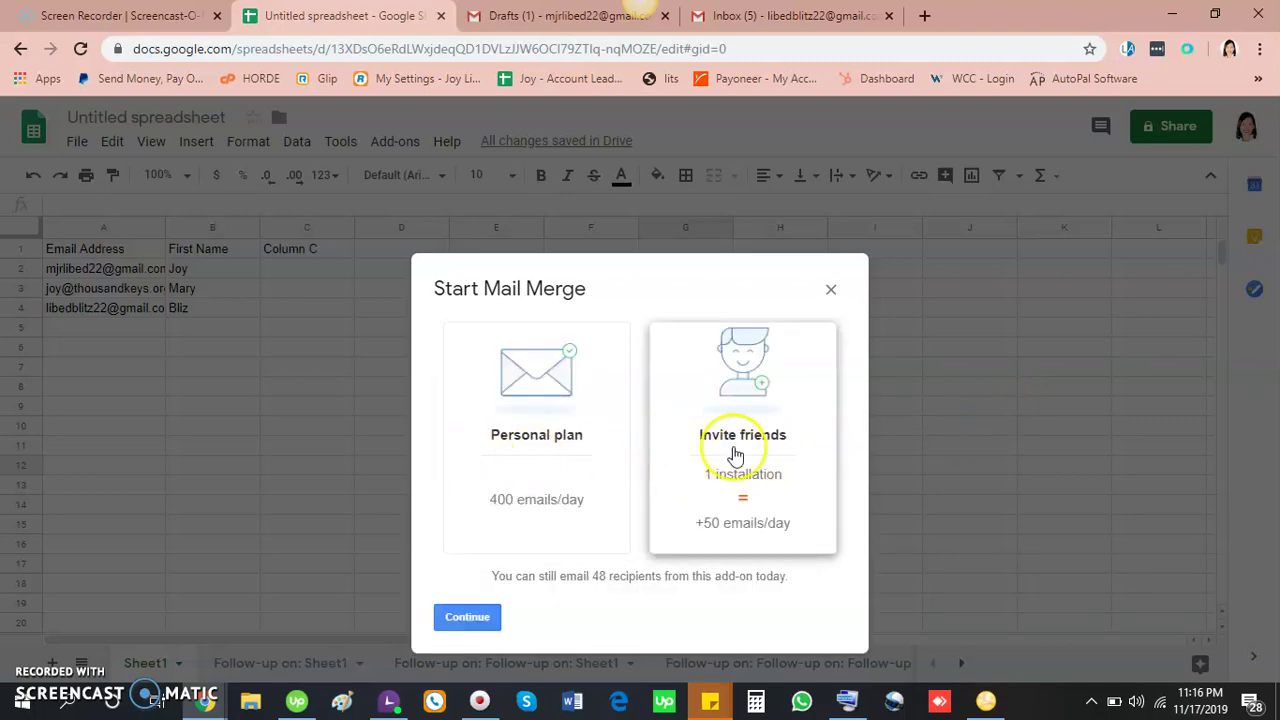
left_click(475, 616)
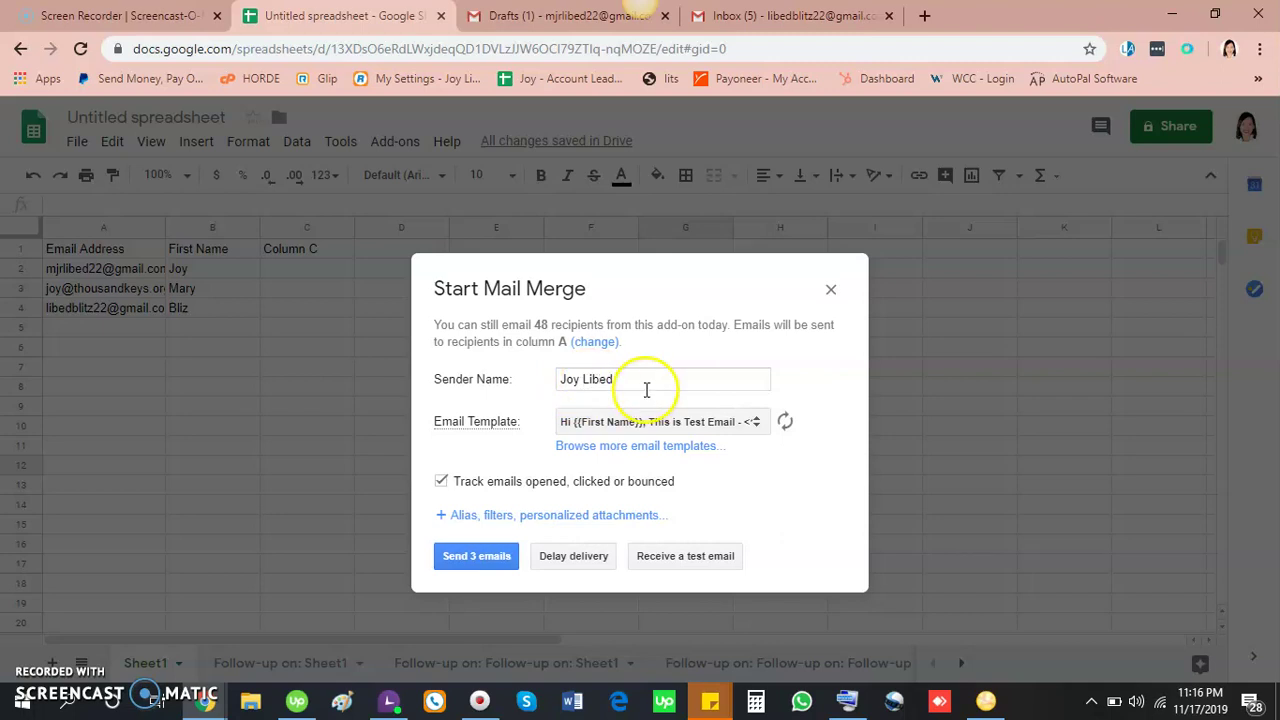
left_click_drag(646, 378, 546, 397)
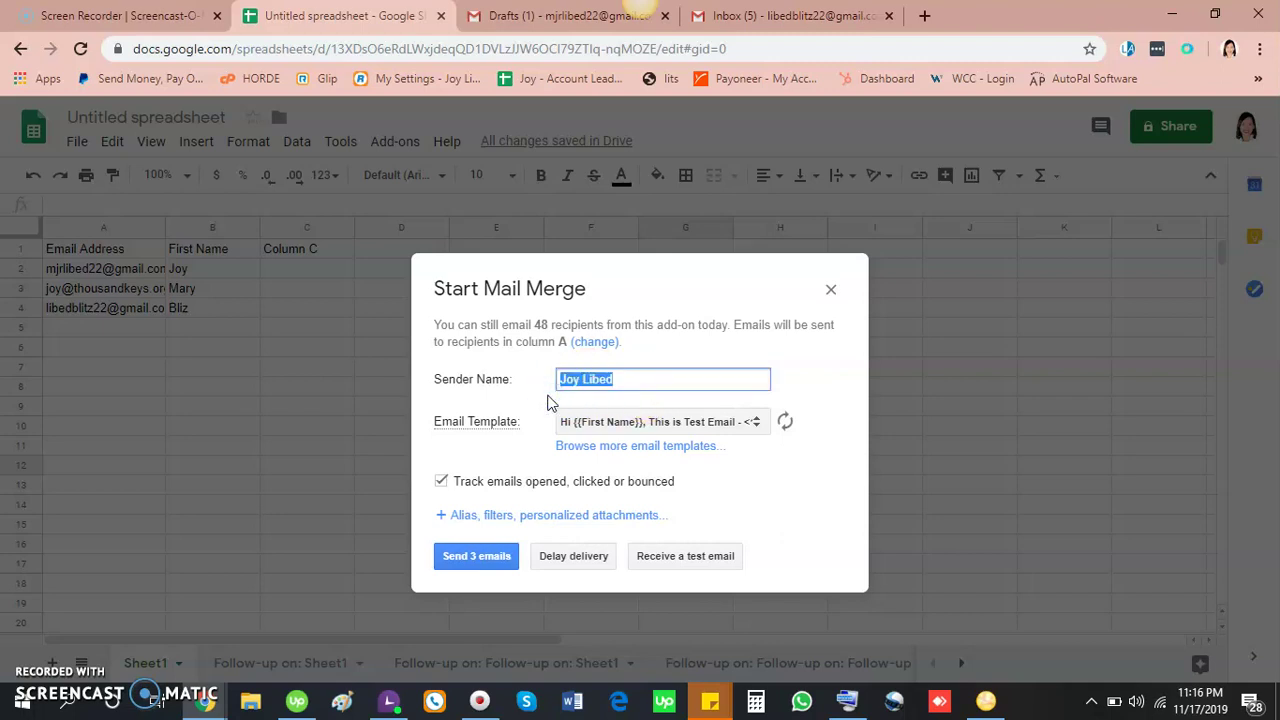
left_click_drag(643, 377, 560, 390)
left_click_drag(632, 378, 551, 378)
left_click(856, 524)
left_click(728, 557)
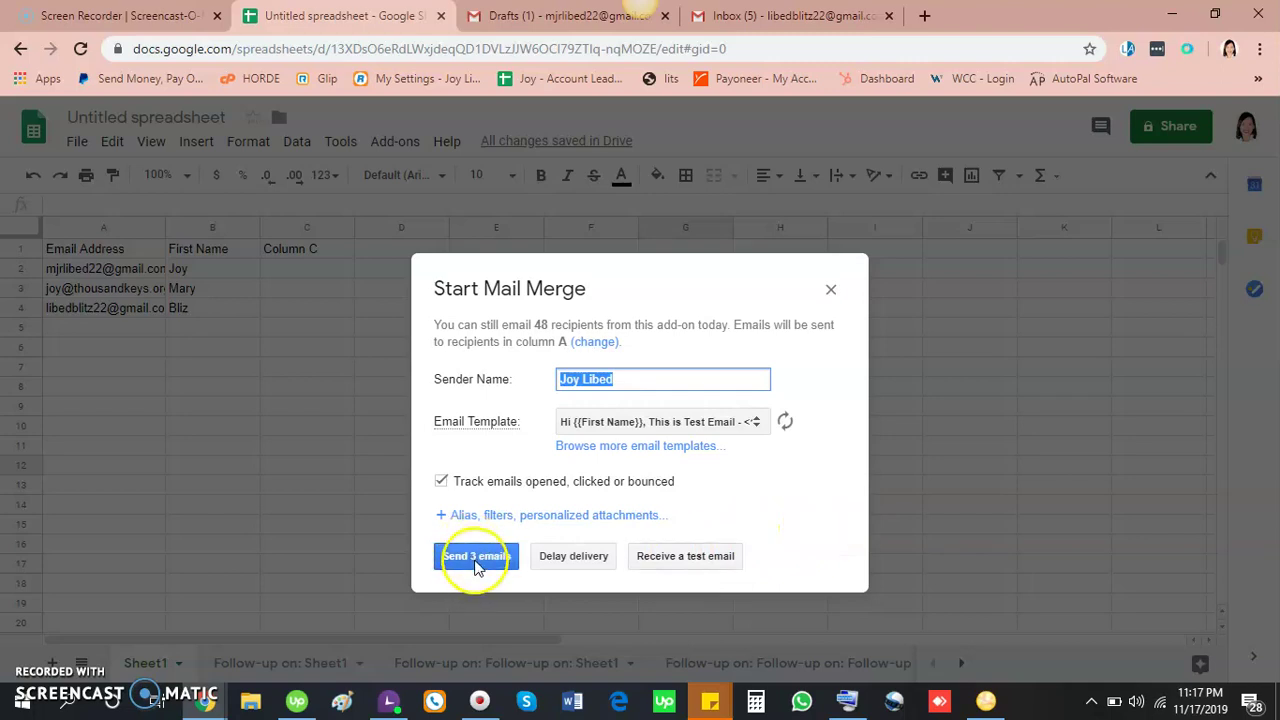
- Send the 3 merged emails and dismiss the sending confirmation
left_click(476, 560)
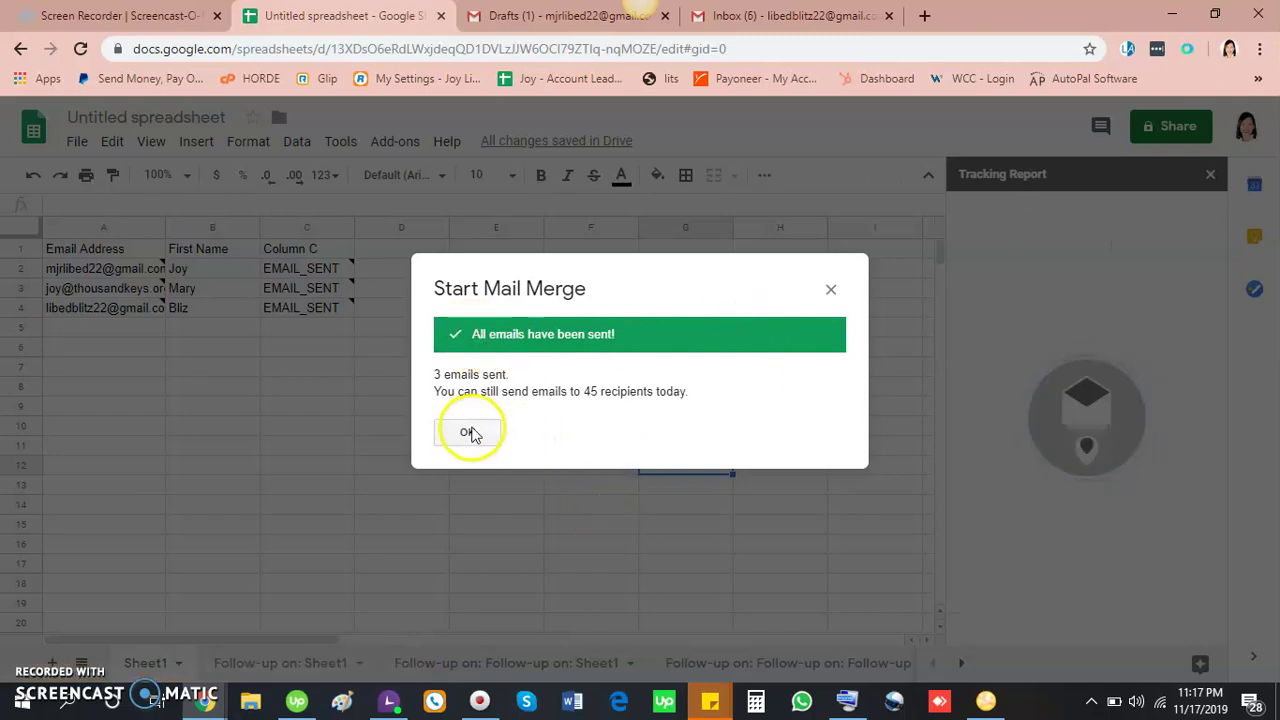
left_click(466, 431)
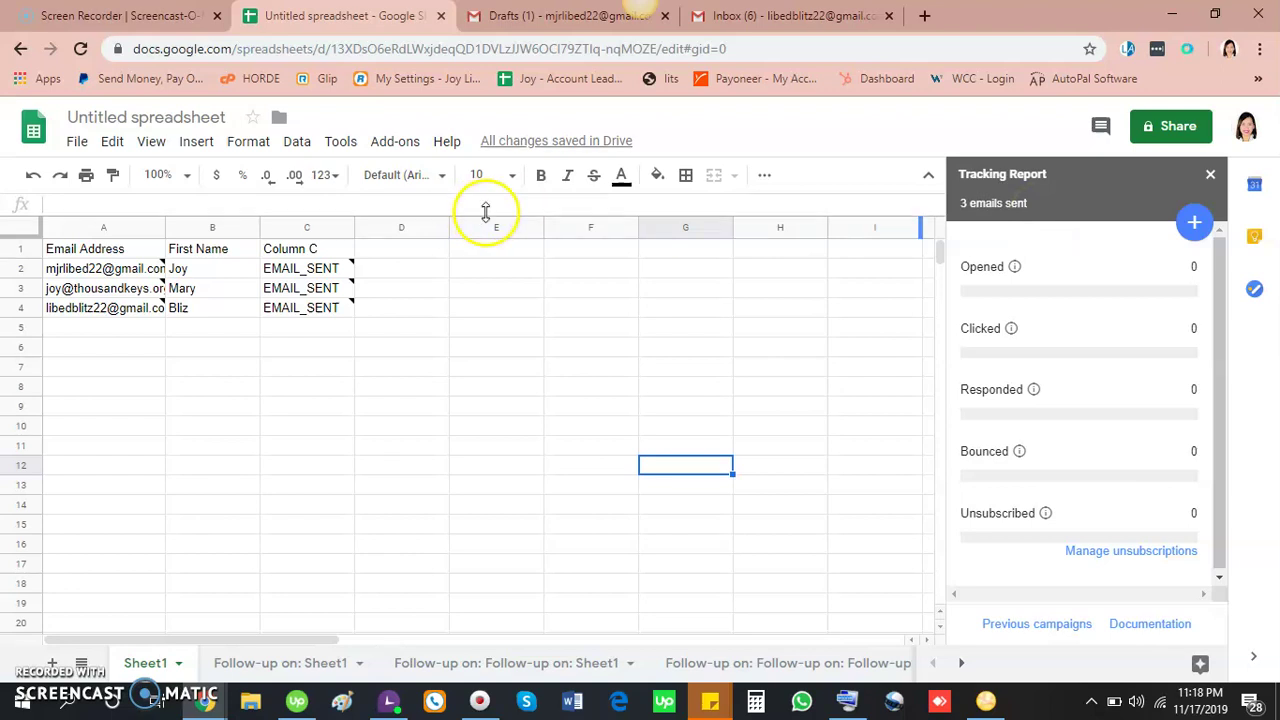
- Inspect column C, A2's tracking note, and the EMAIL_SENT status in cell C2
left_click(314, 389)
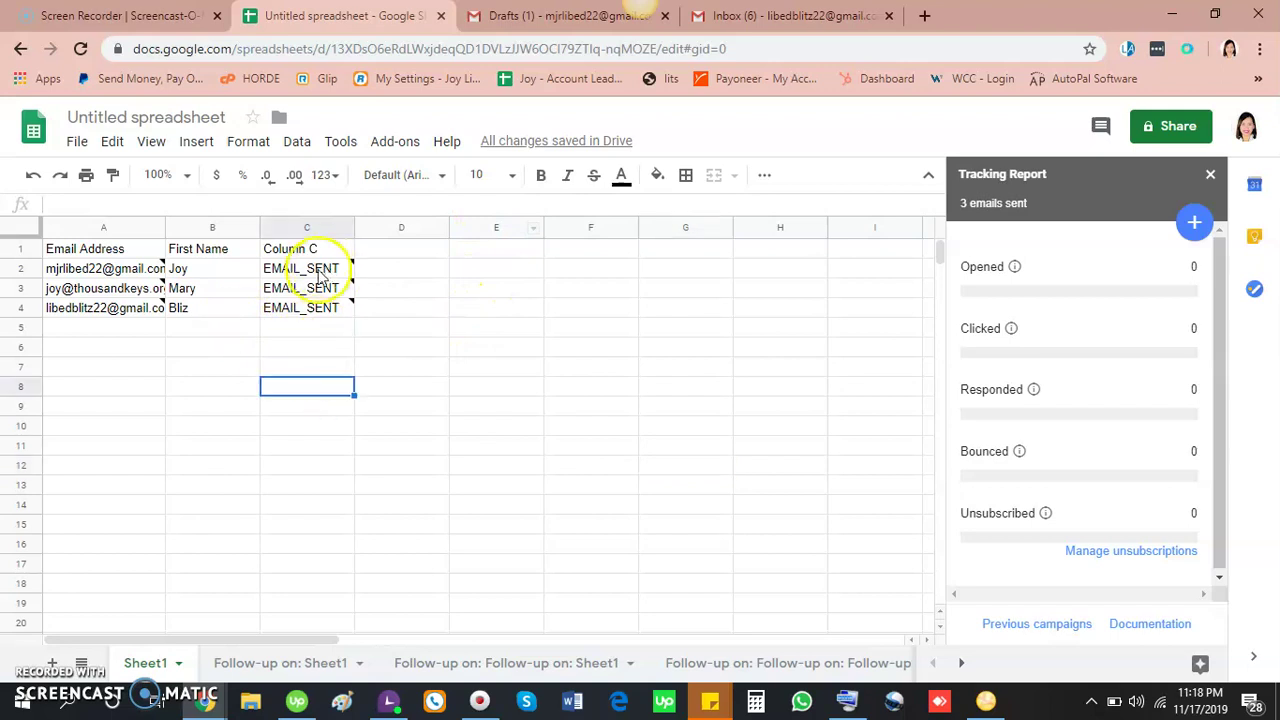
left_click(313, 227)
left_click(412, 345)
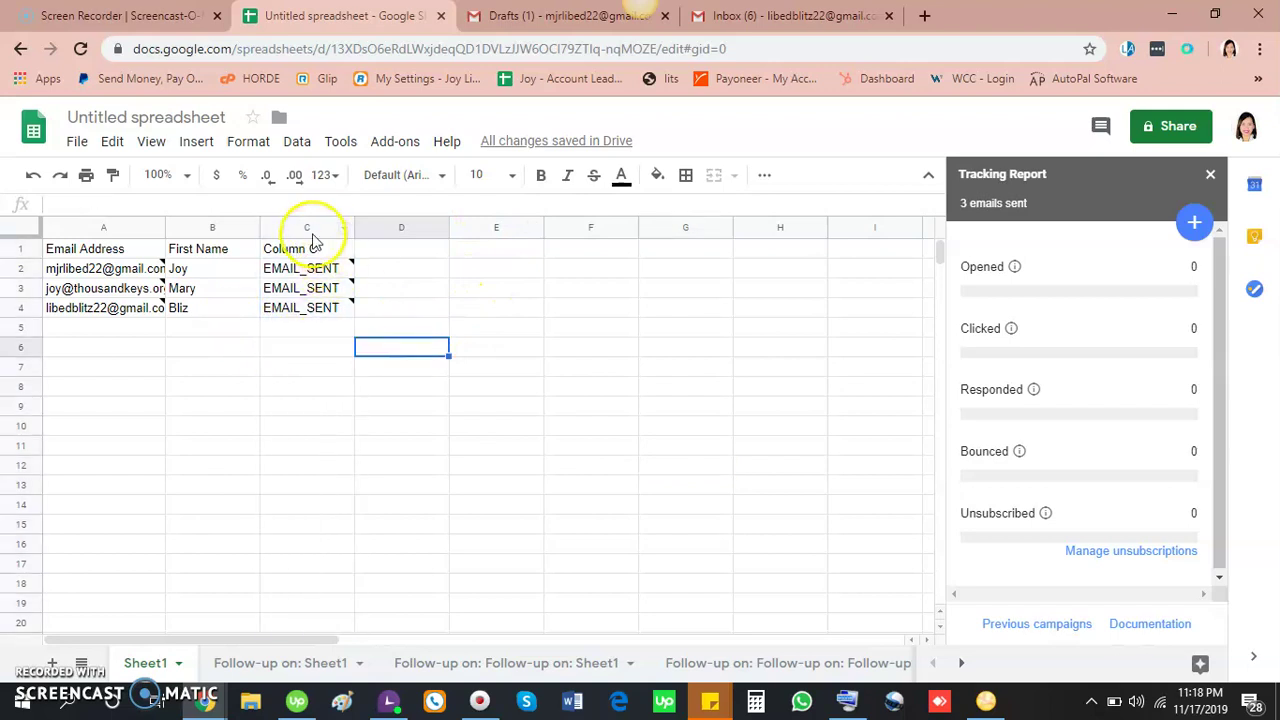
left_click(316, 225)
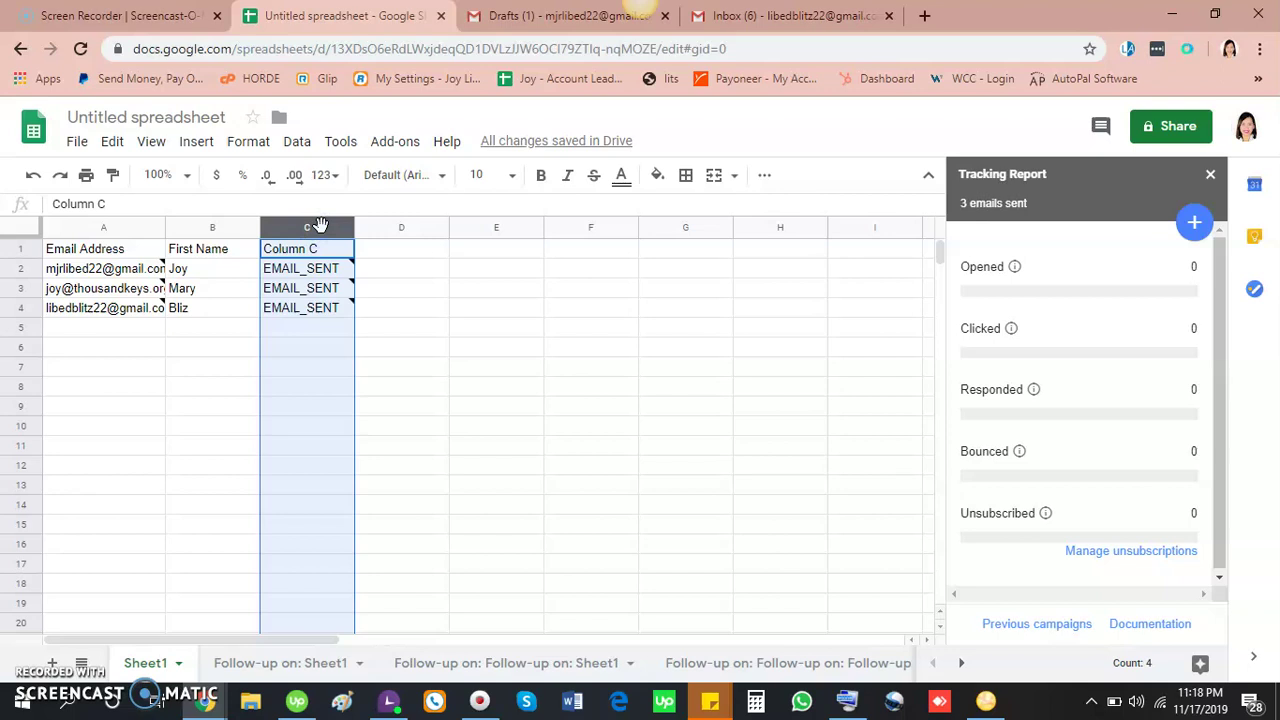
left_click(385, 370)
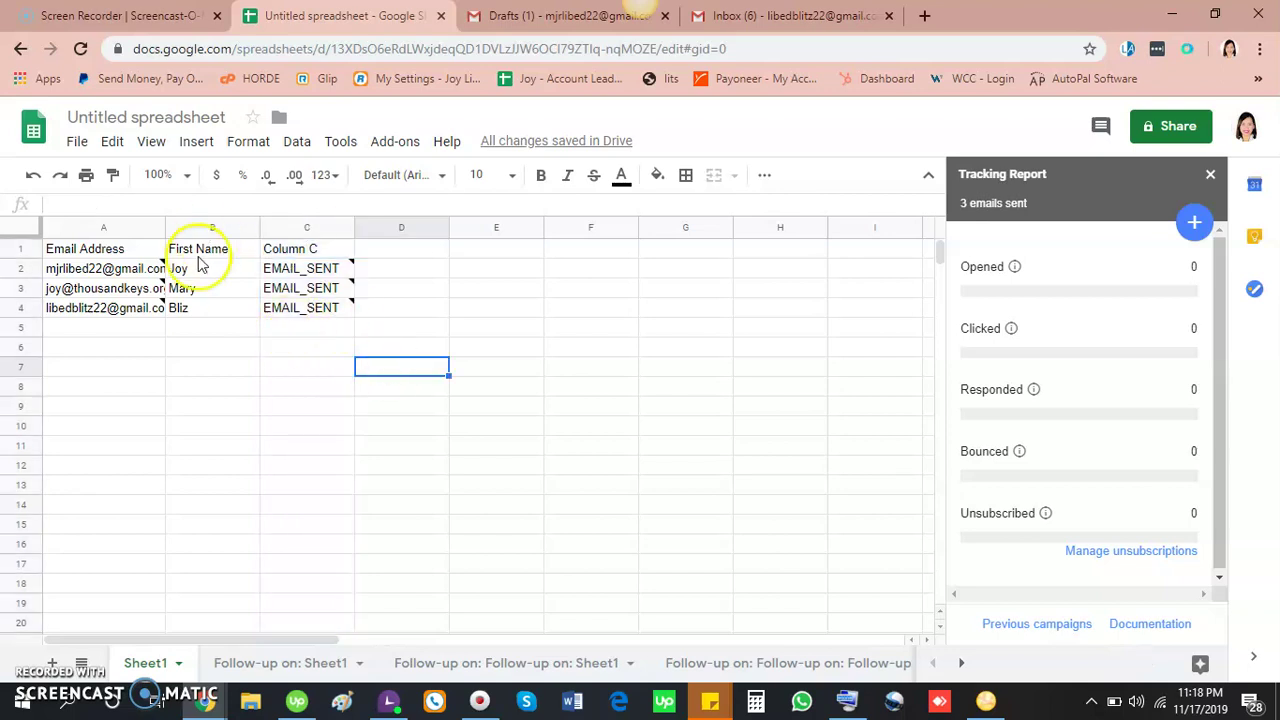
left_click(118, 272)
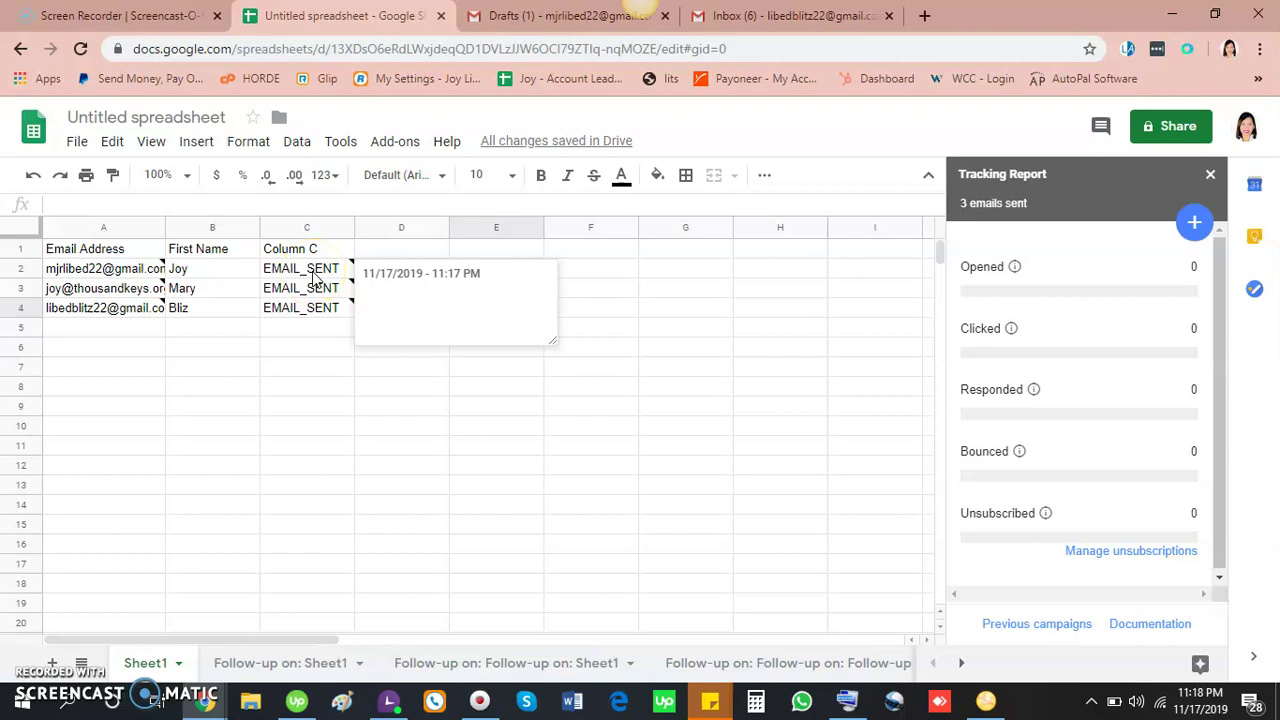
left_click(315, 279)
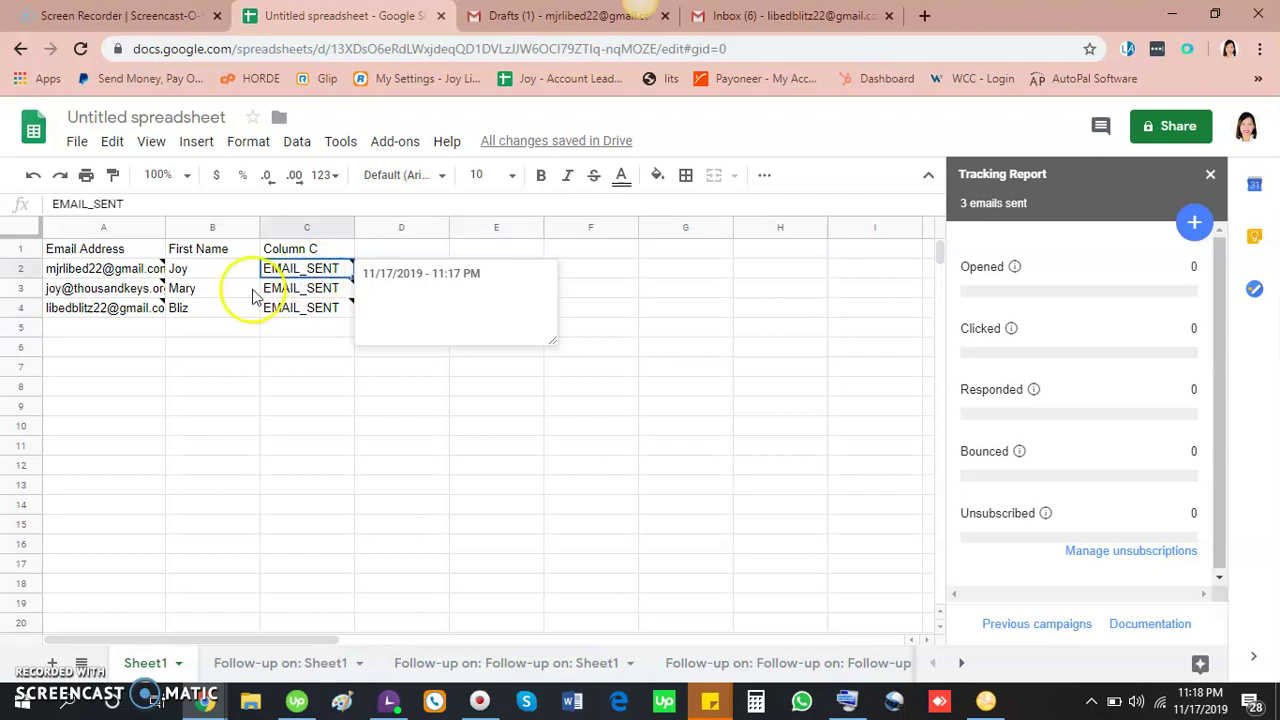
- View A4's tracking note, then open the received test email in the recipient's Gmail inbox
left_click(70, 290)
left_click(88, 310)
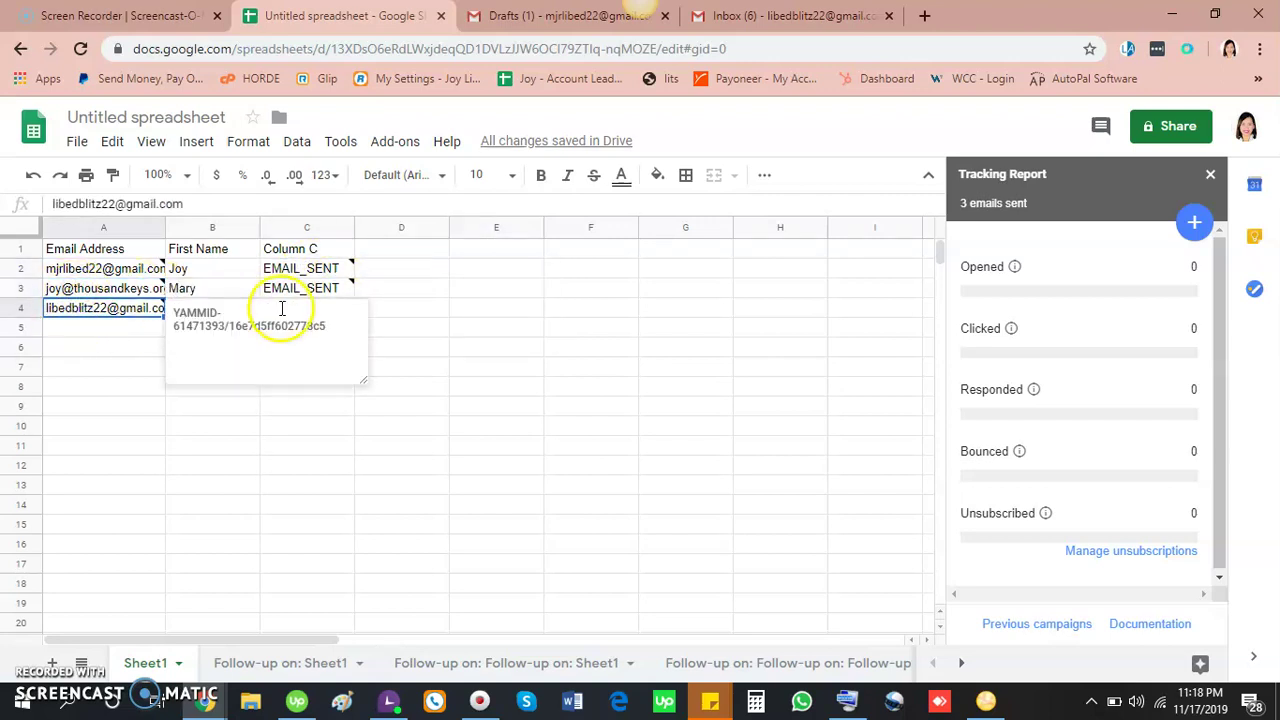
left_click(439, 448)
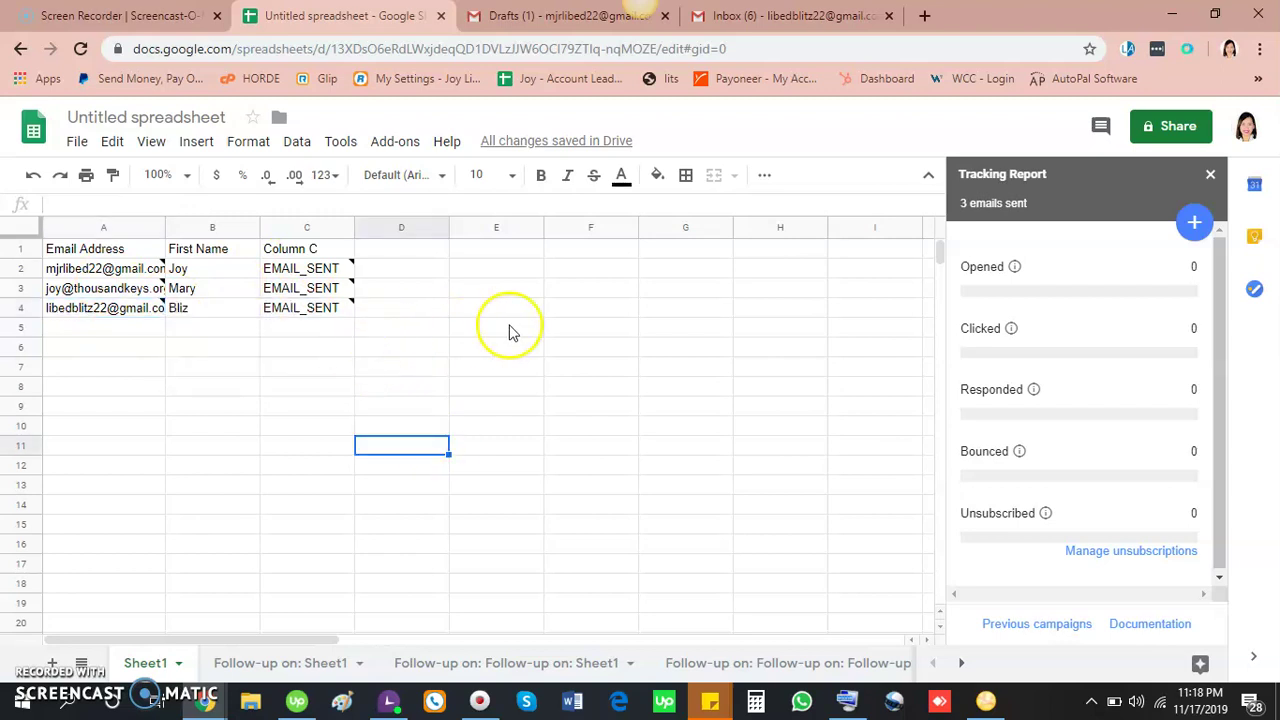
left_click(141, 316)
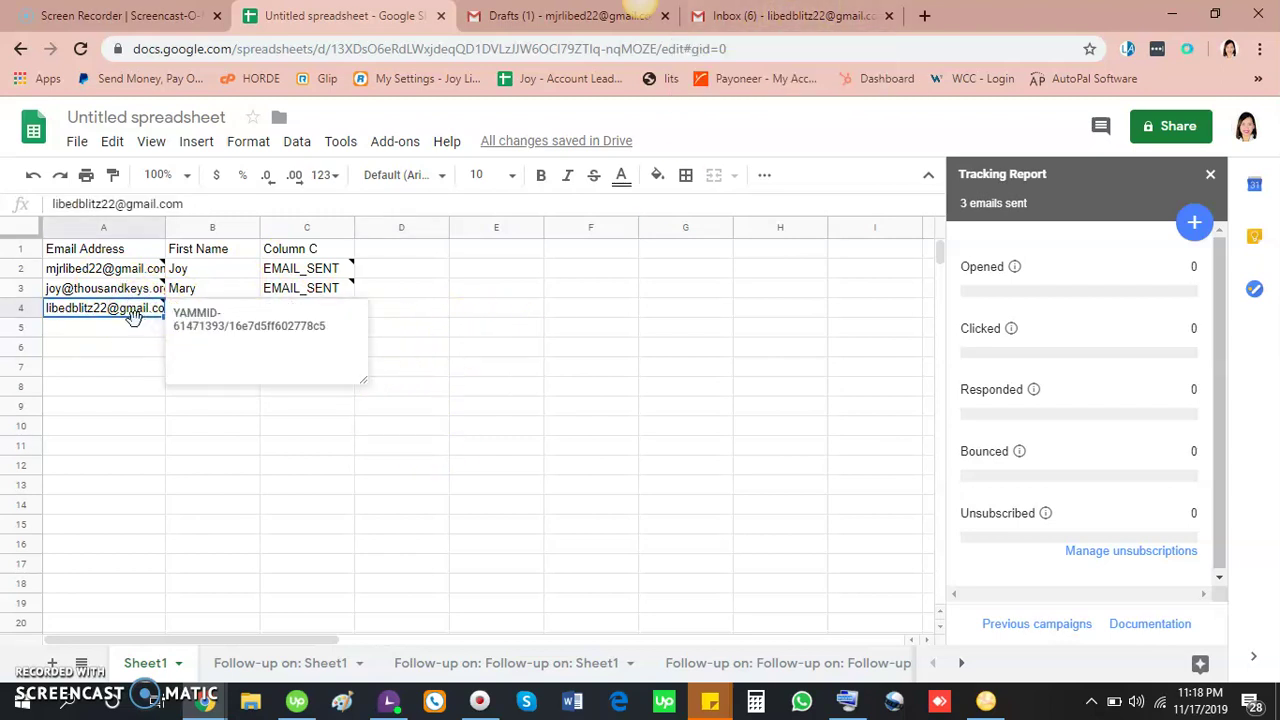
left_click(795, 20)
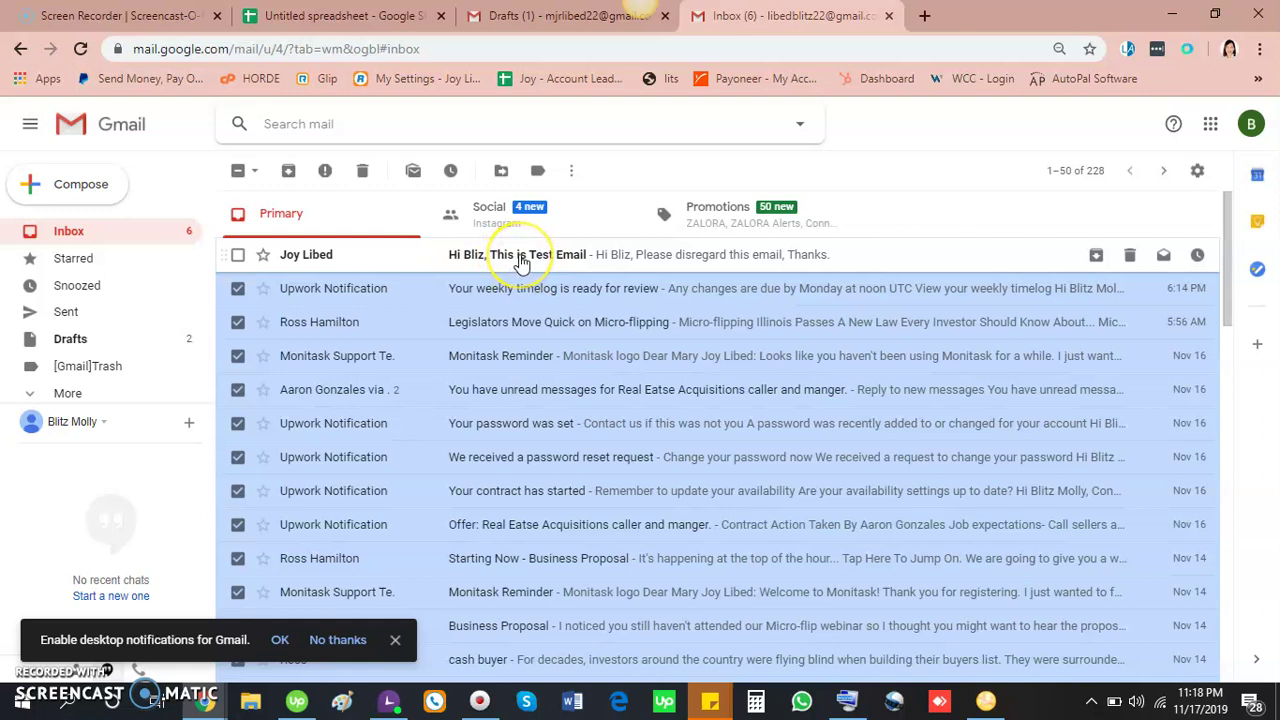
left_click(522, 258)
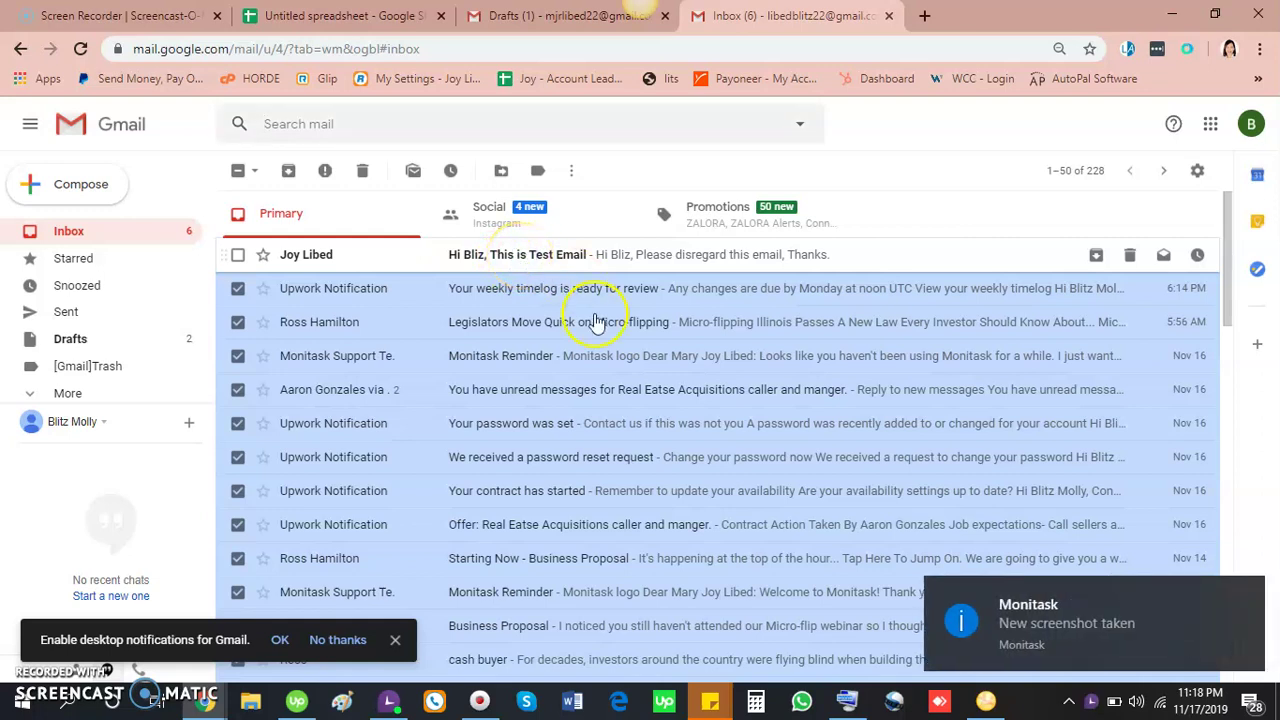
left_click(320, 12)
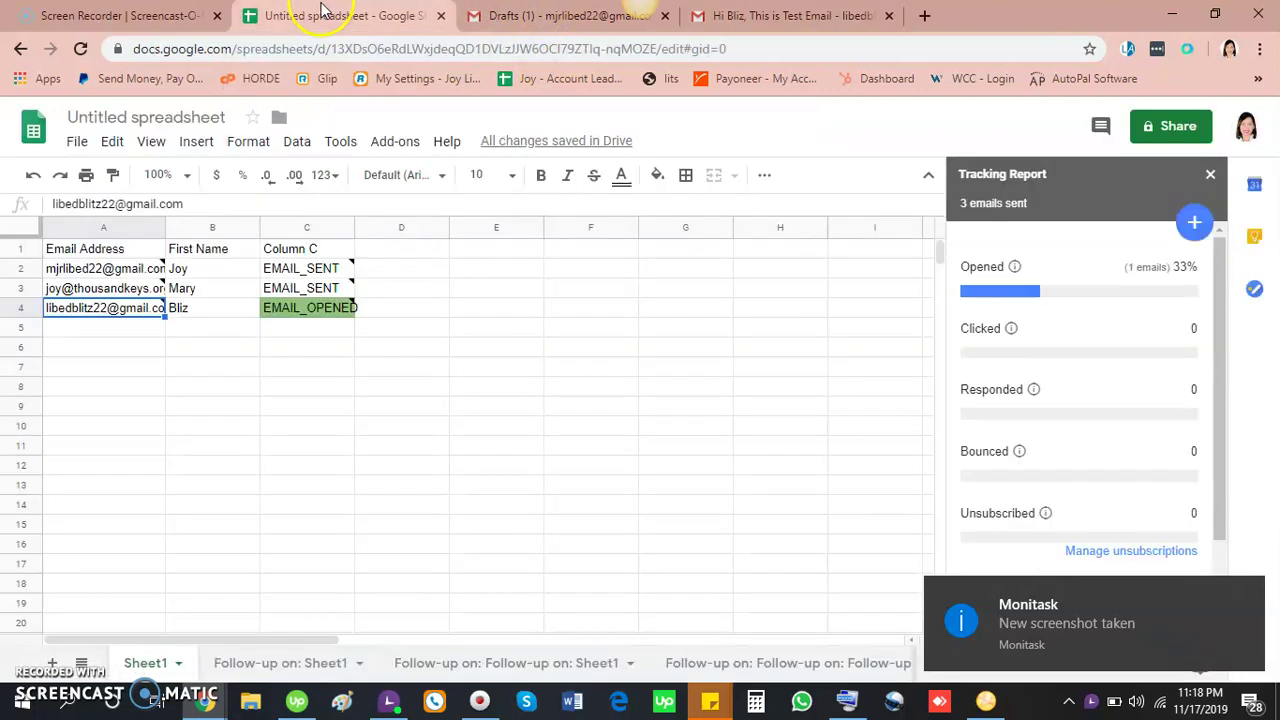
left_click(322, 332)
mouse_move(316, 316)
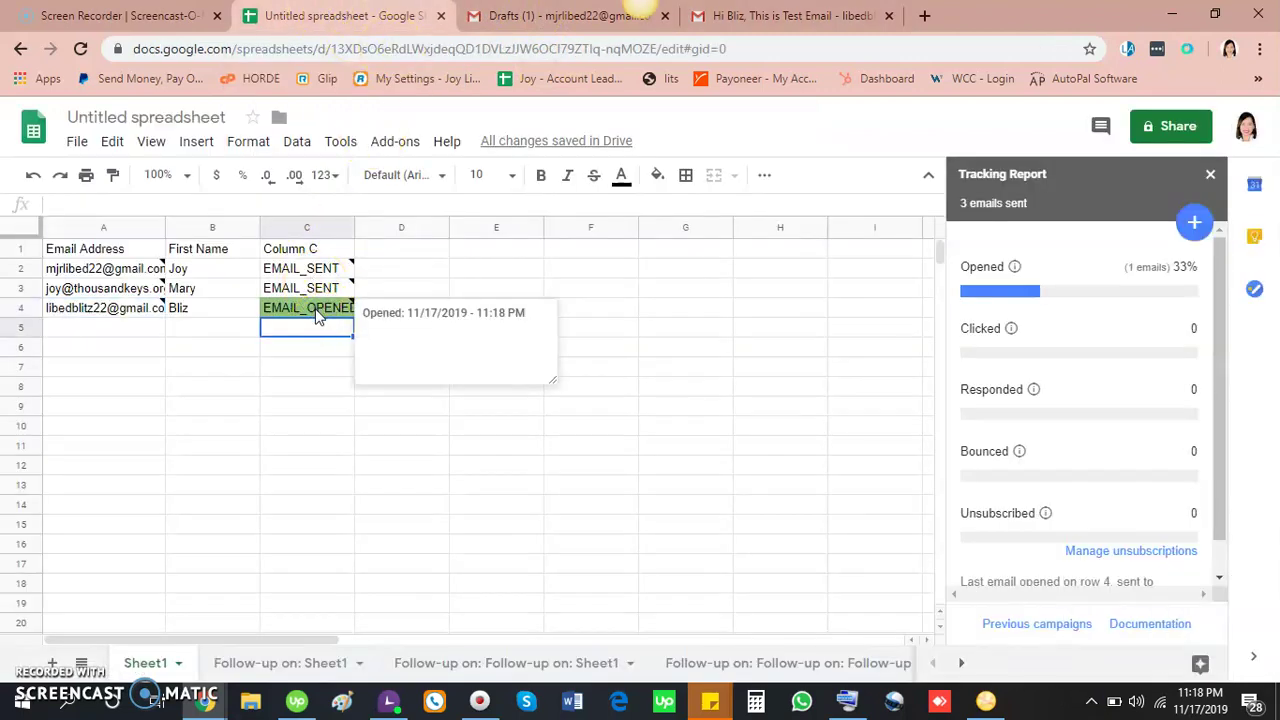
mouse_move(73, 316)
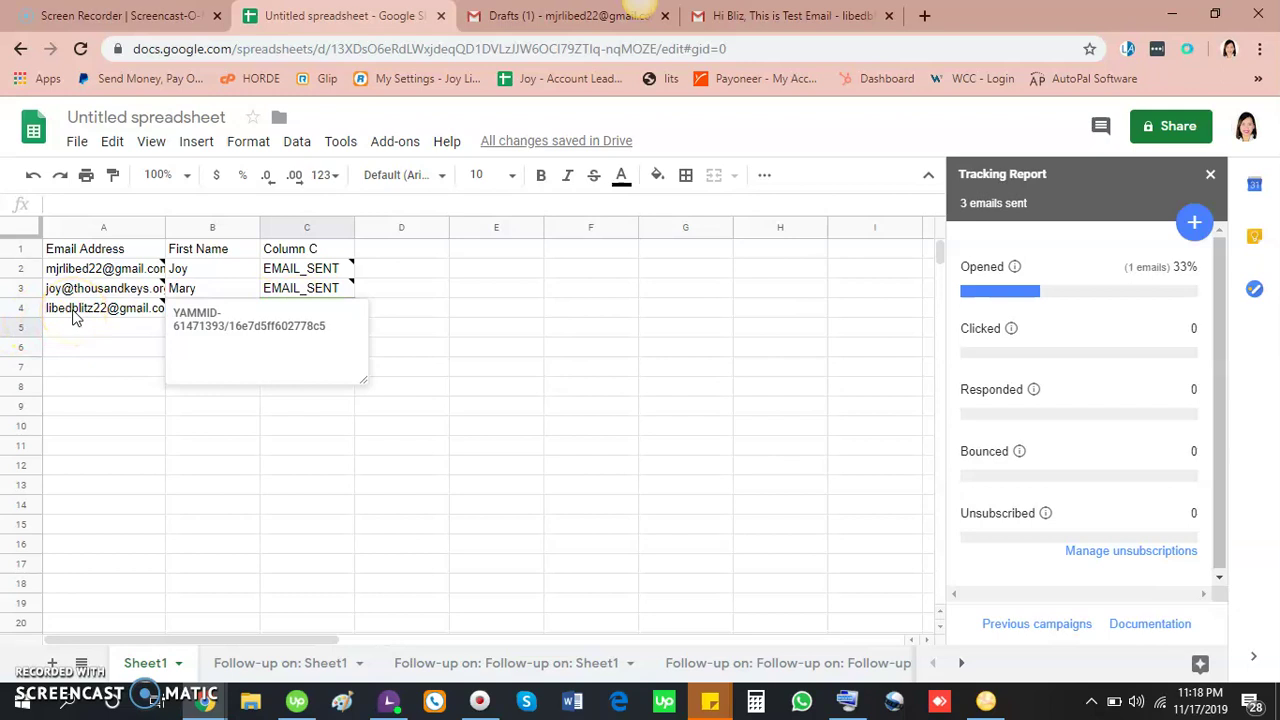
left_click(90, 330)
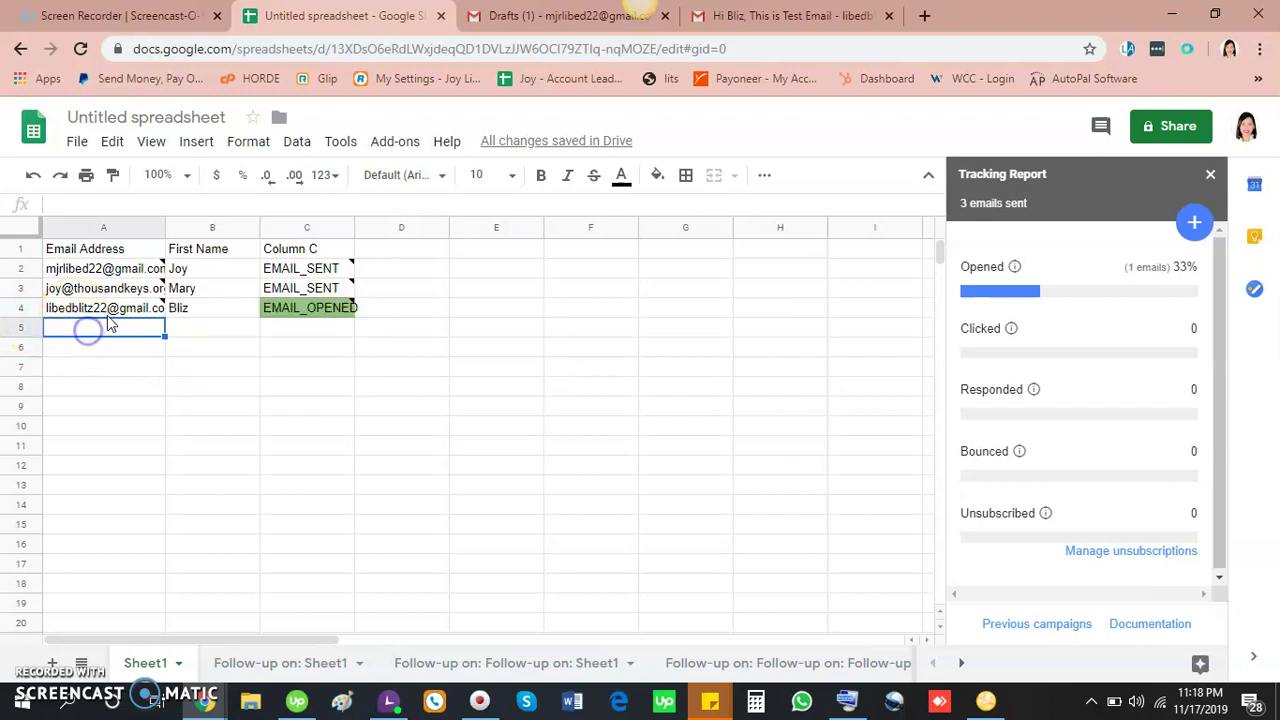
left_click(110, 318)
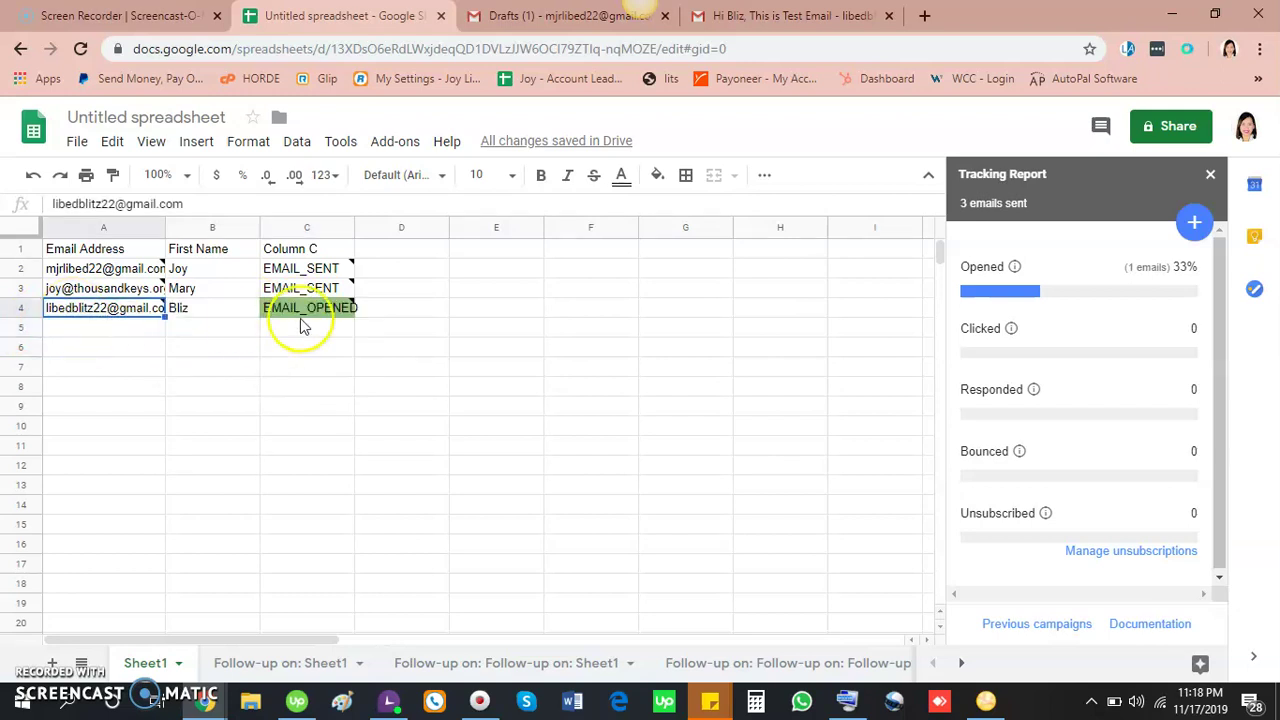
mouse_move(302, 318)
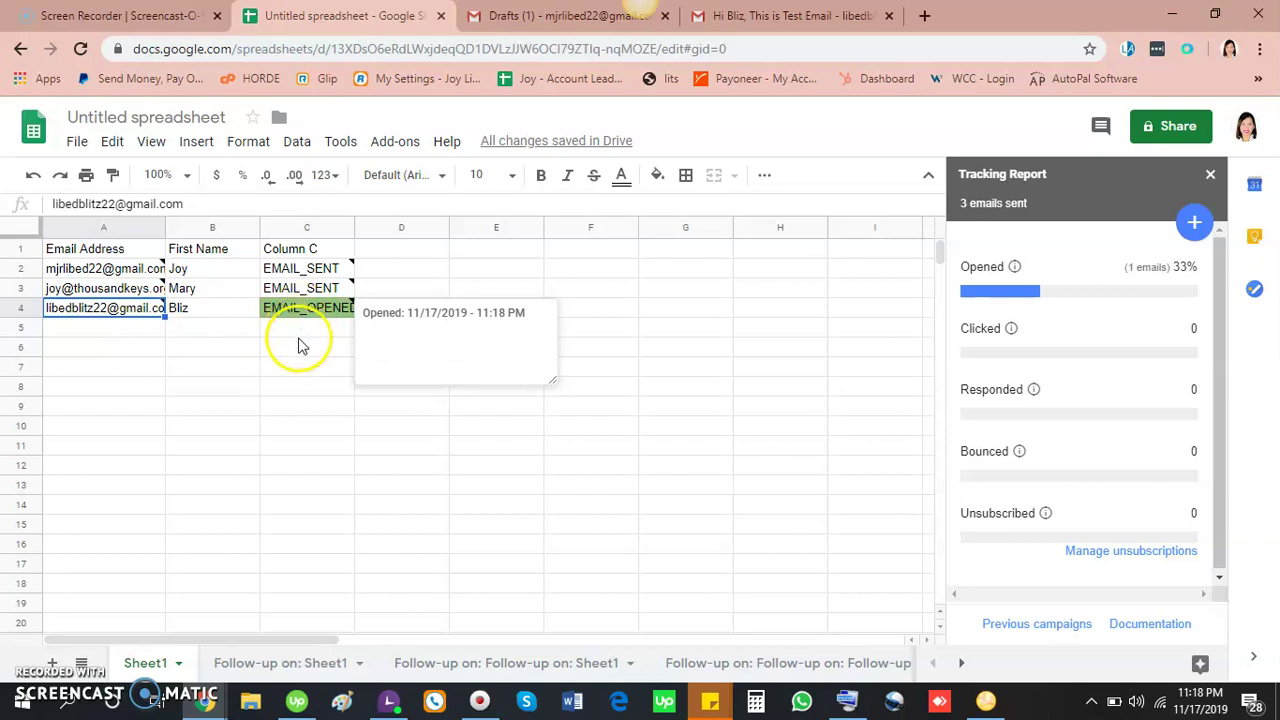
left_click(786, 20)
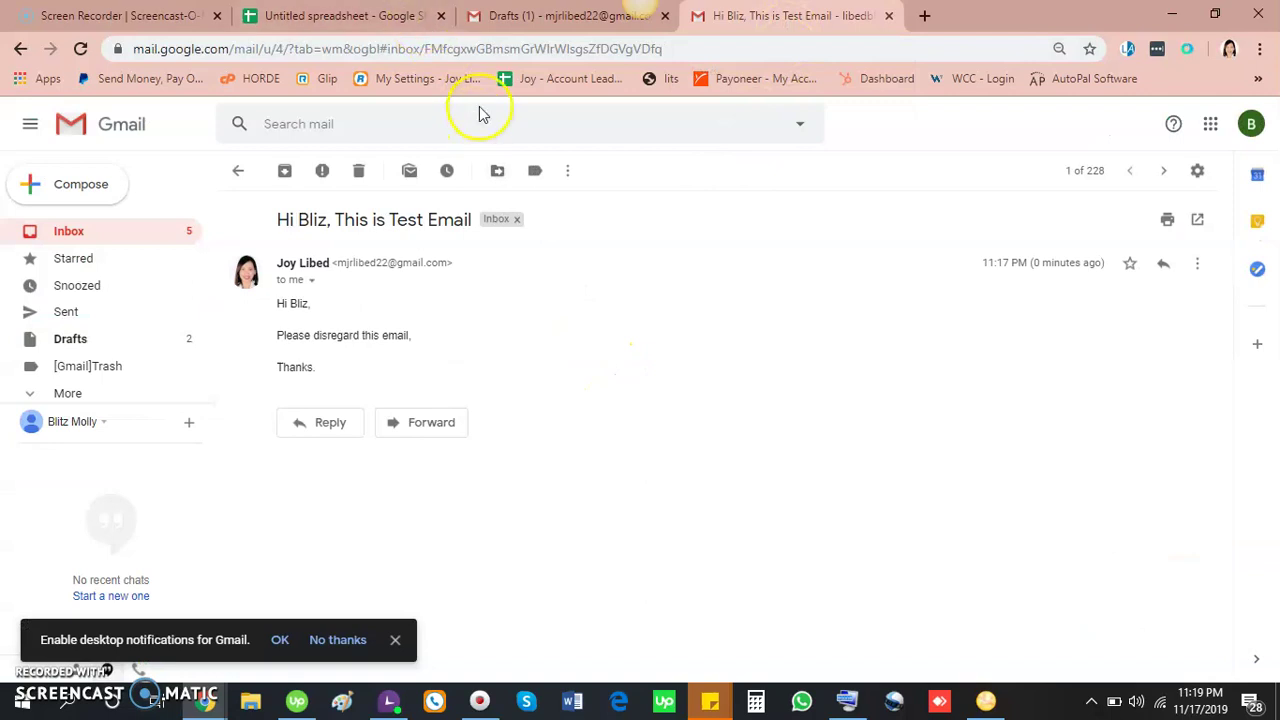
left_click(358, 15)
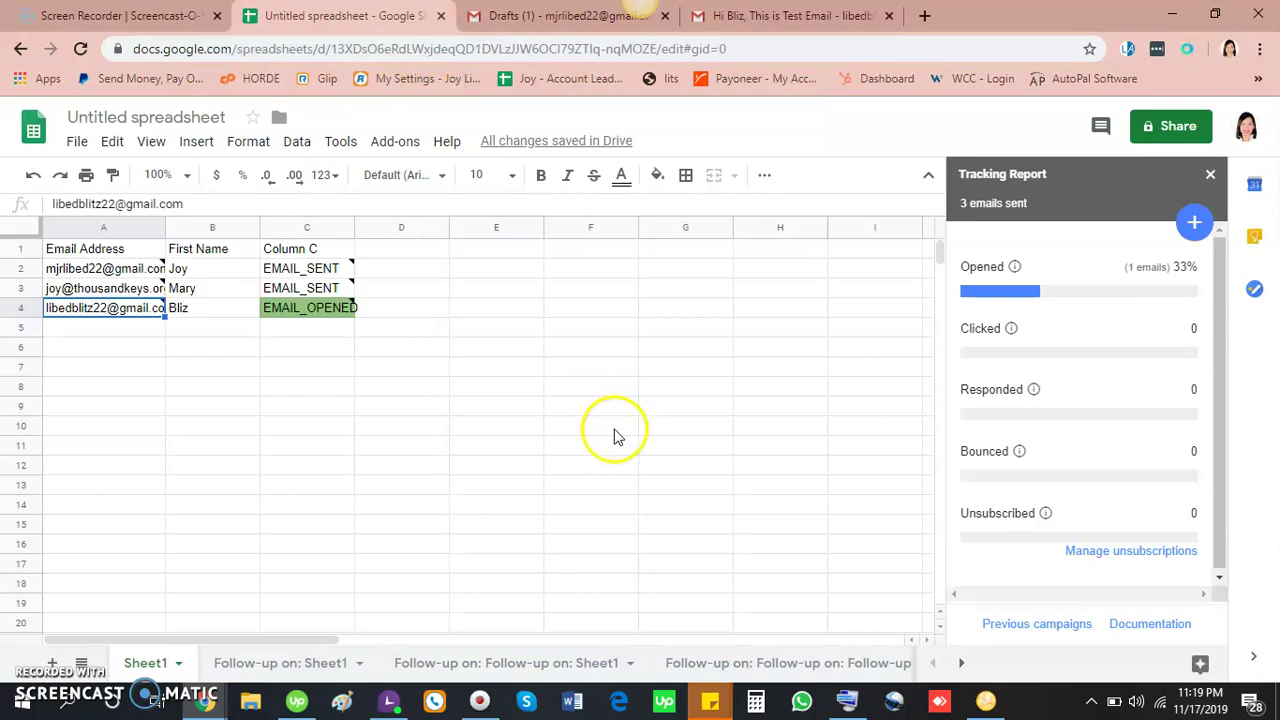